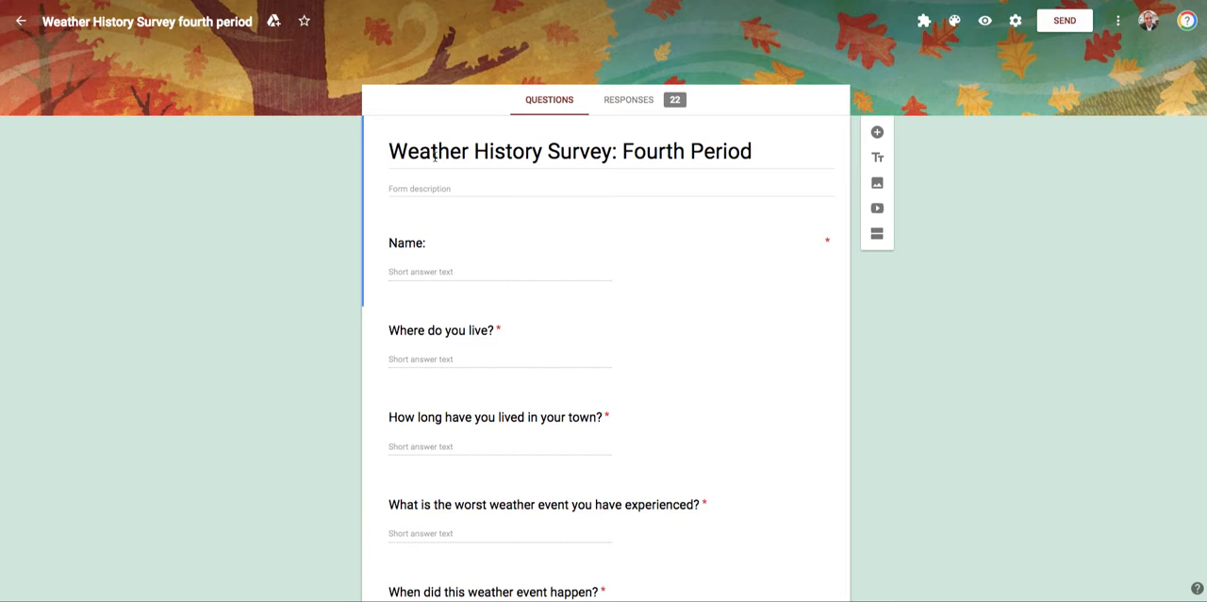
Step: Preview the weather history survey form and review the respondents' locations in its responses spreadsheet
left_click(984, 21)
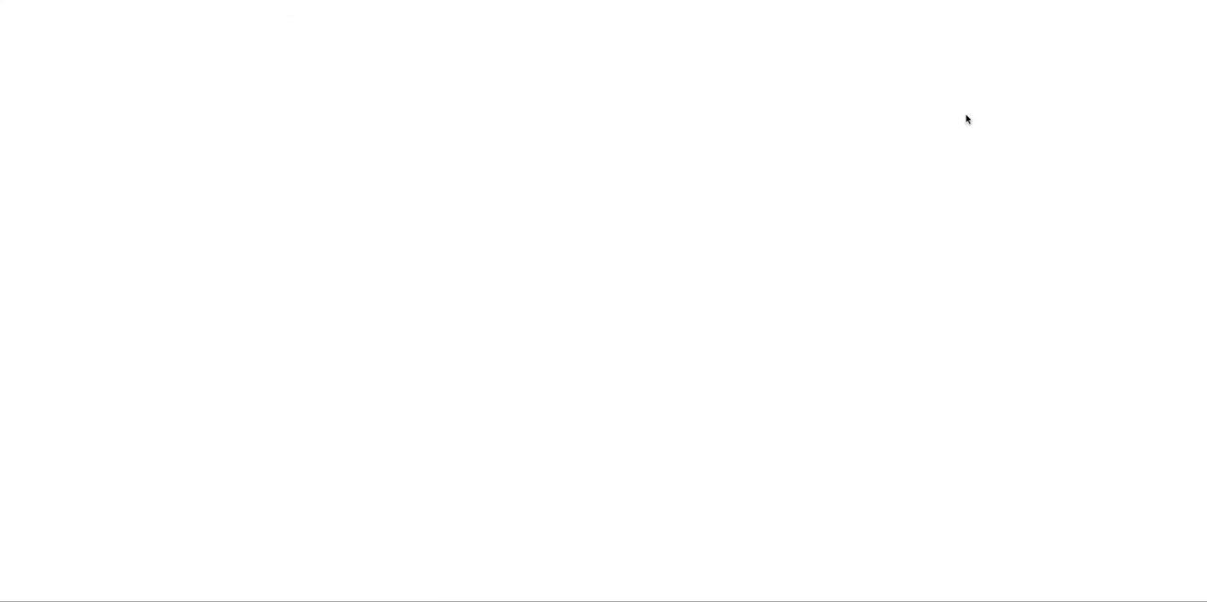
scroll(937, 277, "down", 4)
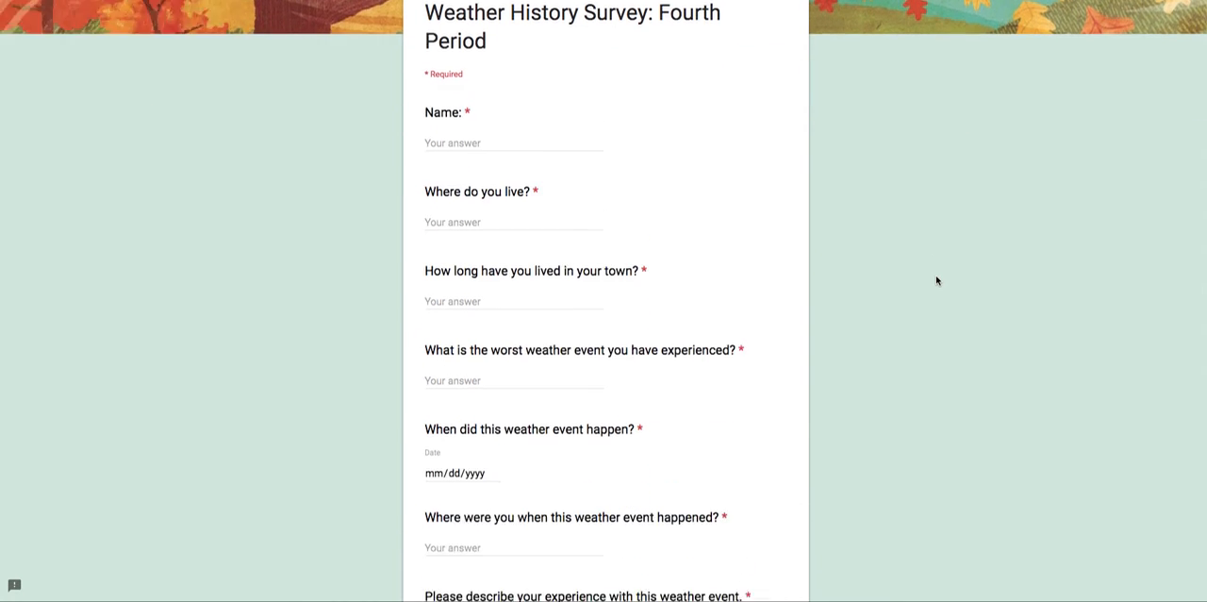
scroll(937, 280, "up", 2)
scroll(938, 281, "up", 3)
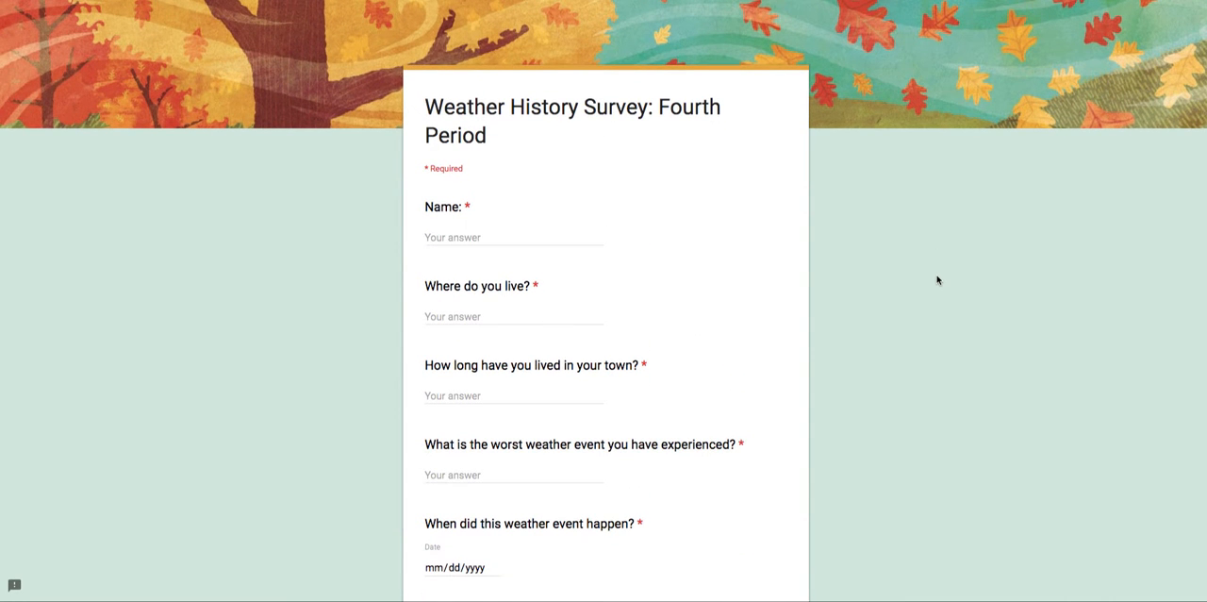
scroll(749, 371, "up", 1)
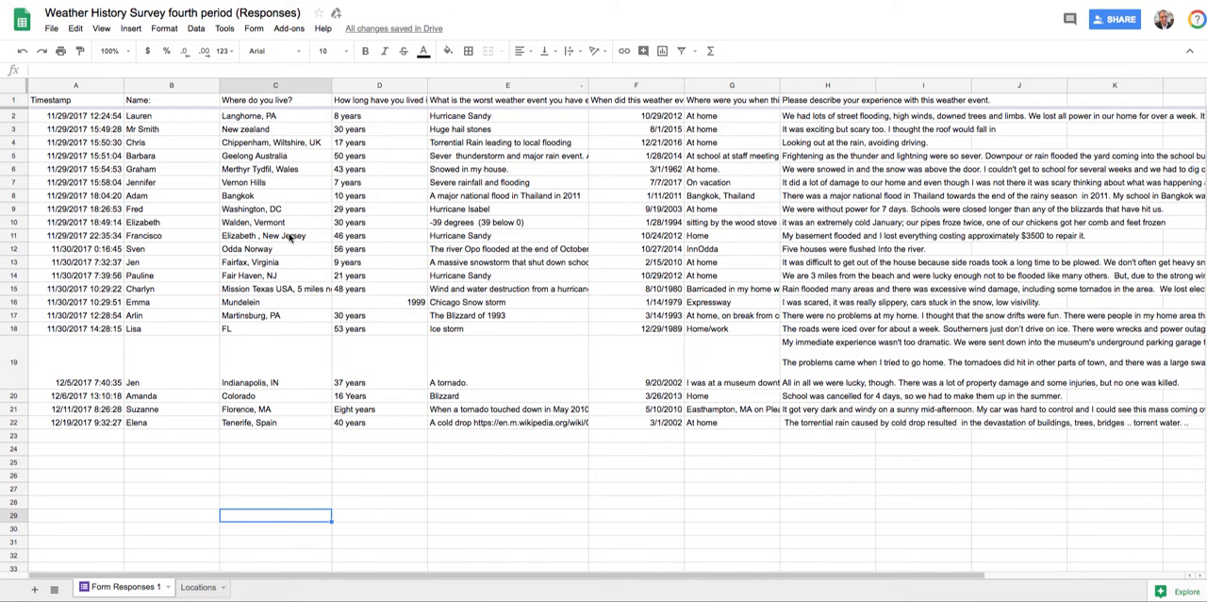
left_click_drag(256, 118, 304, 463)
left_click(385, 474)
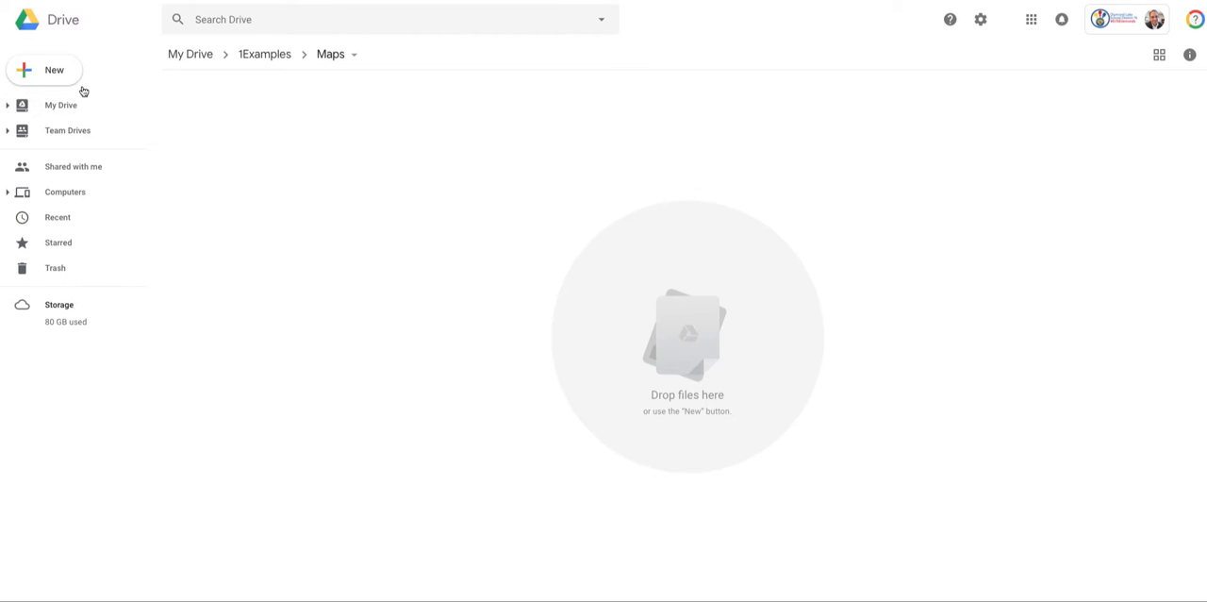
Step: Create a new Google My Maps map in the Maps folder of Drive
left_click(58, 72)
mouse_move(126, 228)
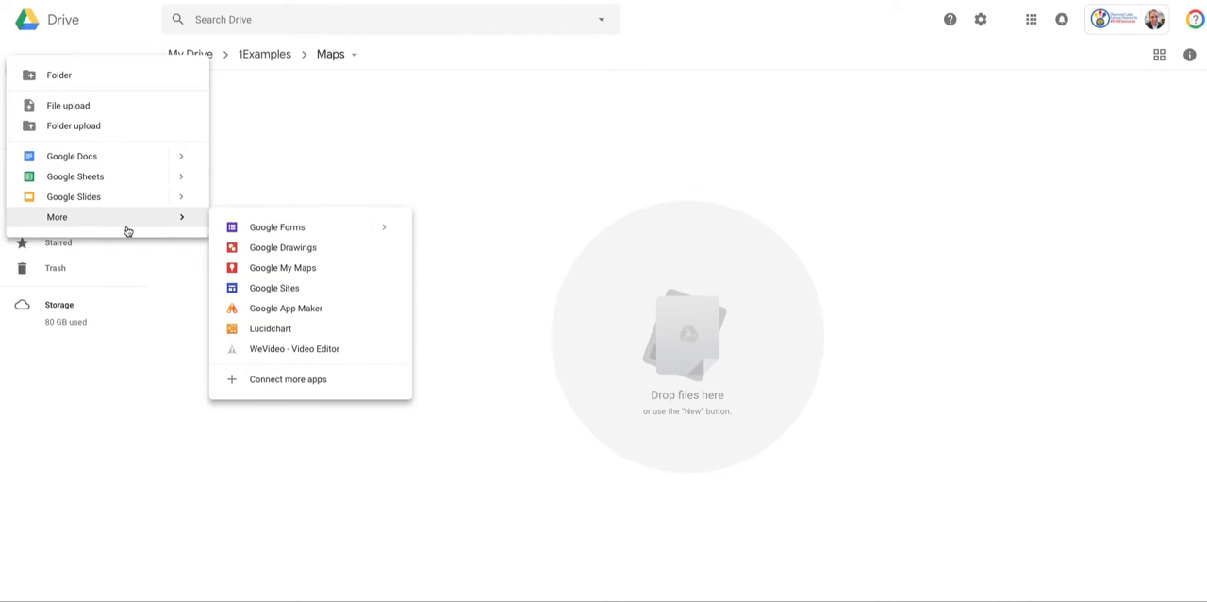
left_click(290, 270)
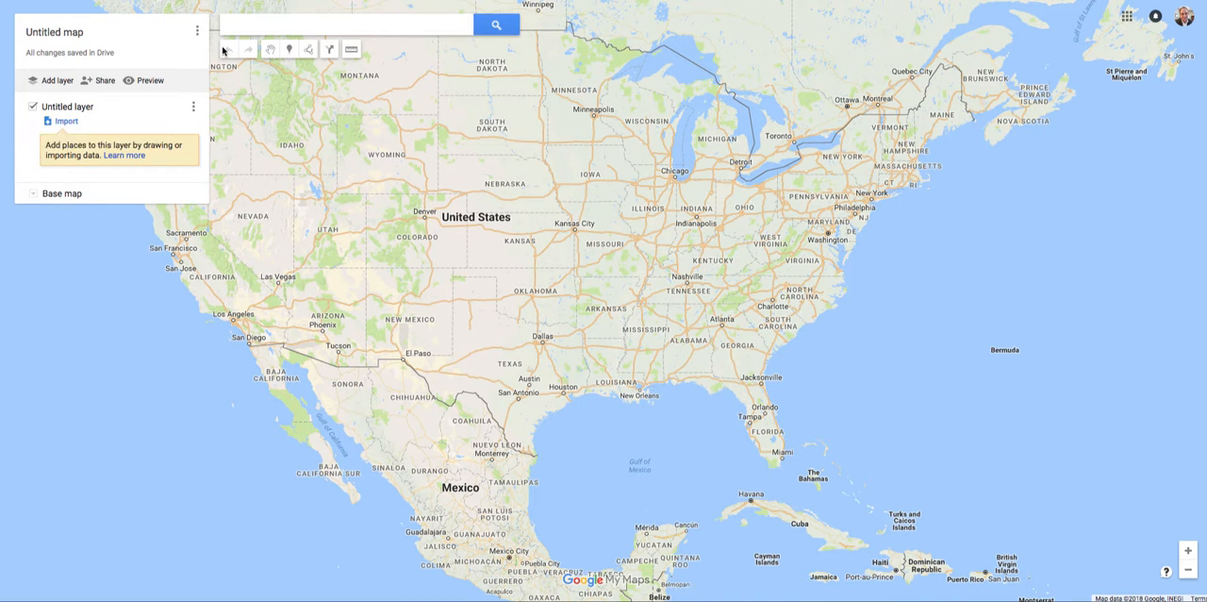
Step: Place a trial marker near the Wyoming and South Dakota border and delete it
left_click(439, 130)
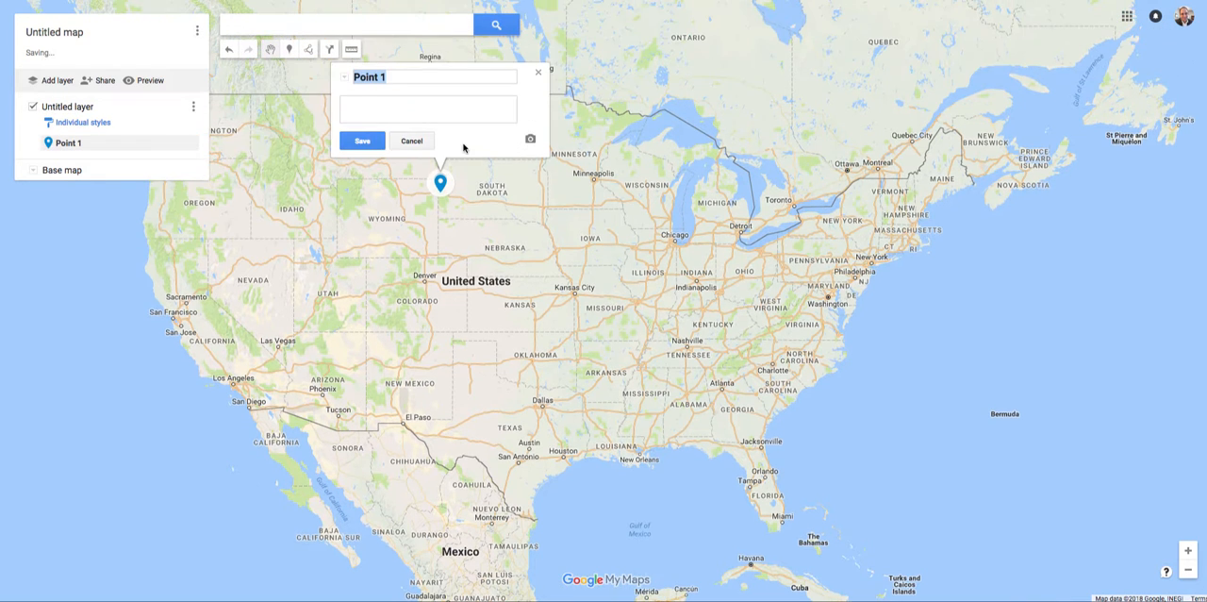
left_click(411, 139)
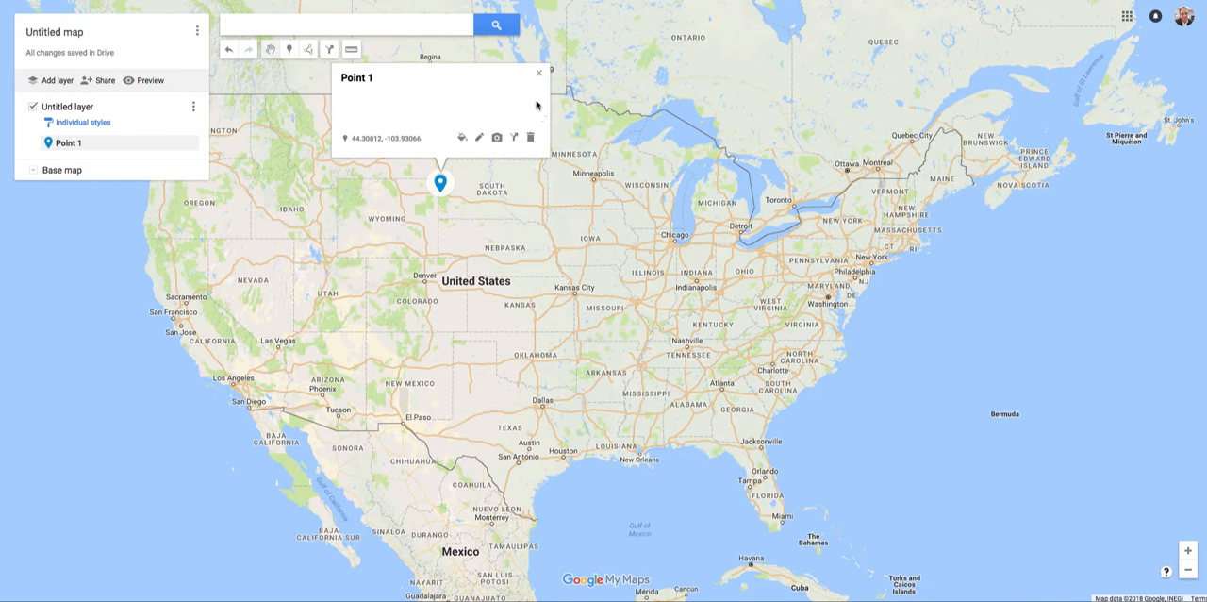
left_click(539, 72)
left_click(444, 185)
left_click(530, 138)
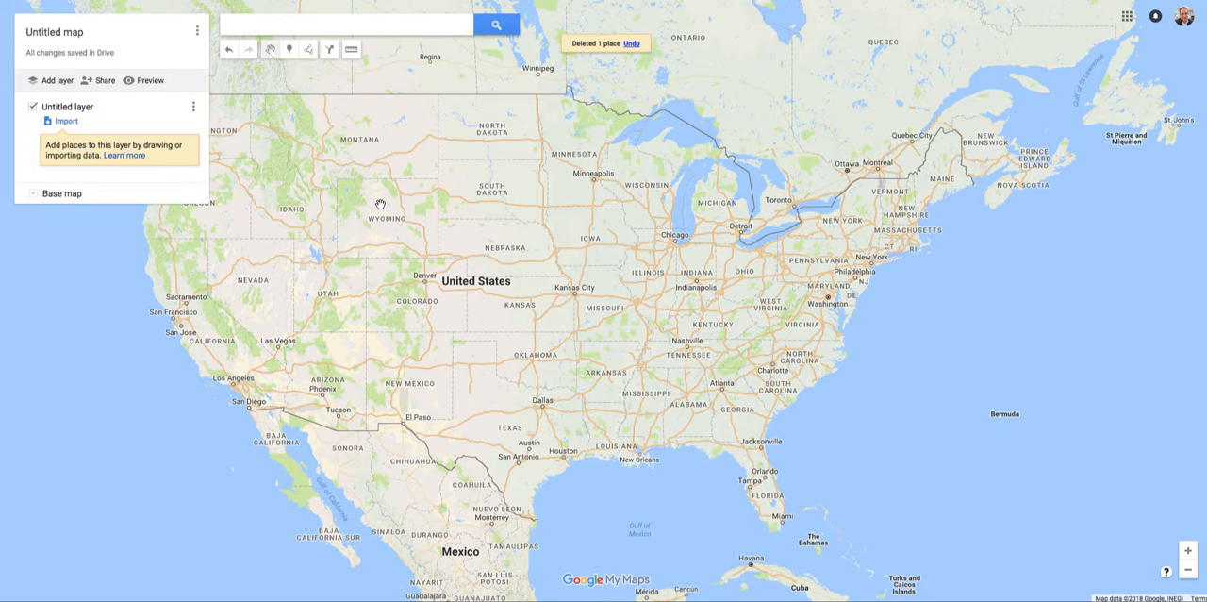
Step: Import the Weather History Survey fourth period responses from Google Drive, using "Where do you live?" for both marker positions and titles
left_click(76, 120)
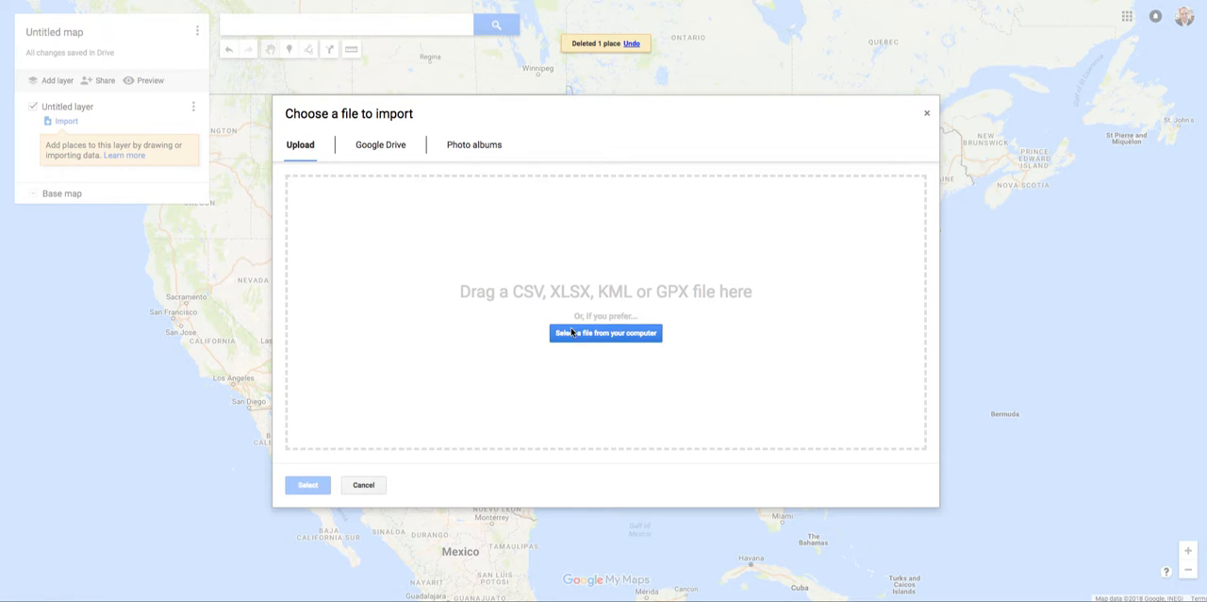
left_click(393, 152)
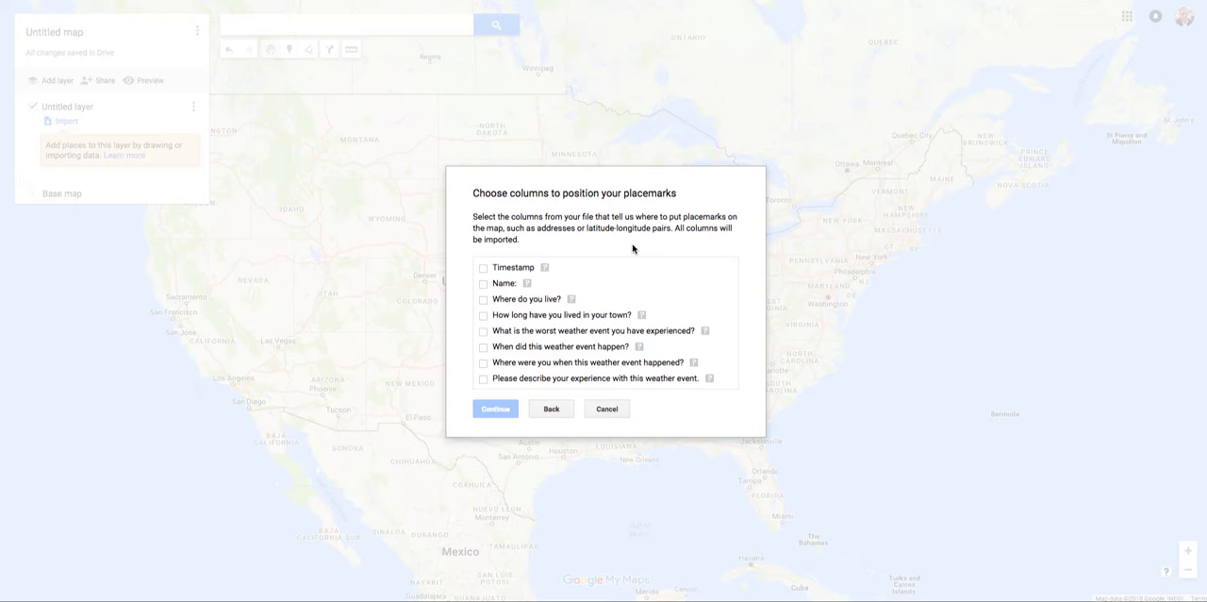
left_click(485, 300)
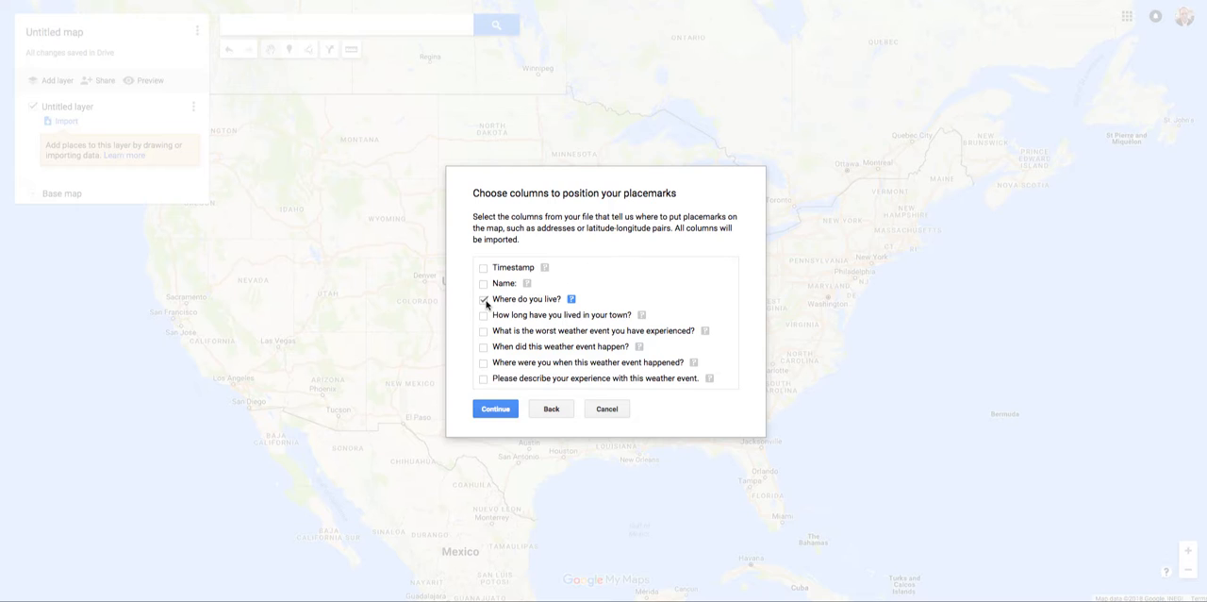
left_click(494, 407)
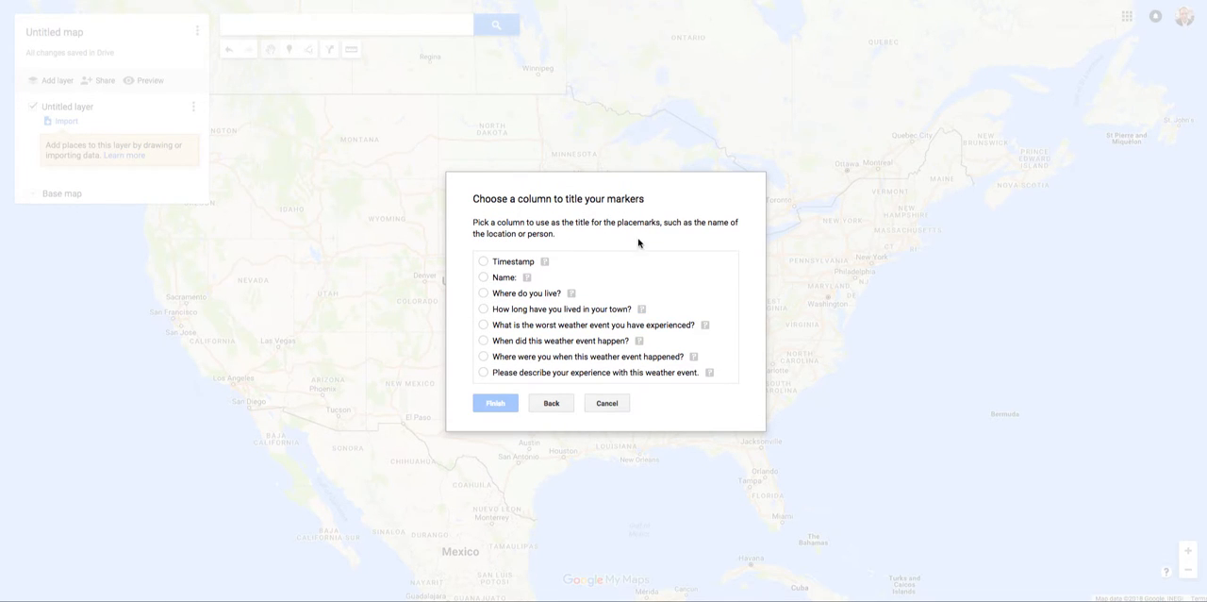
left_click(484, 294)
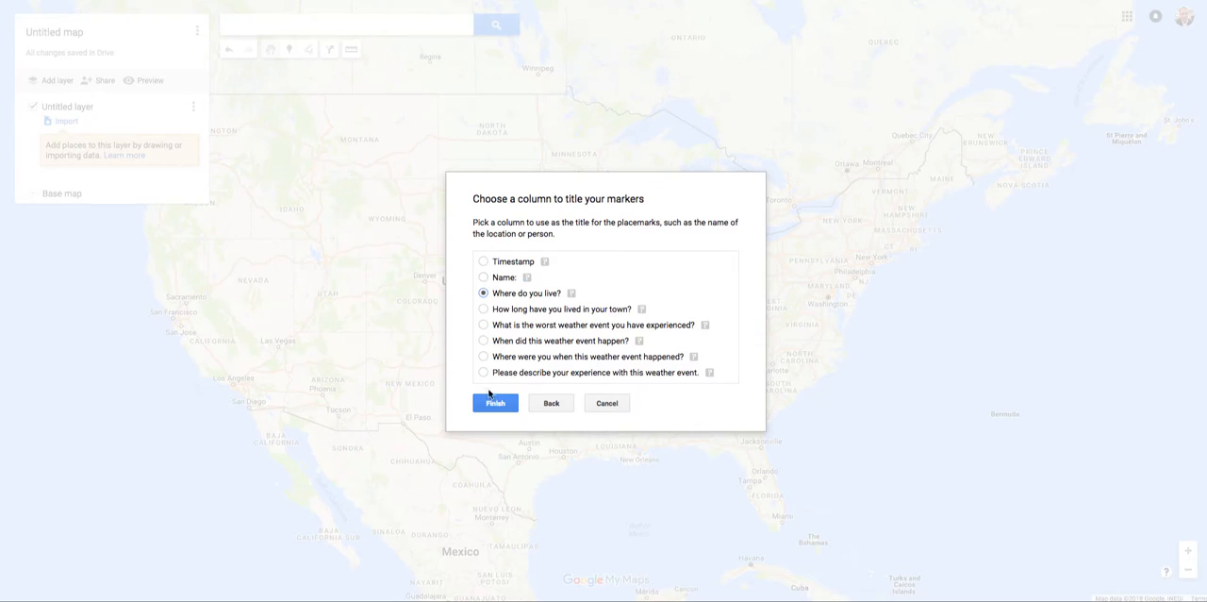
left_click(495, 402)
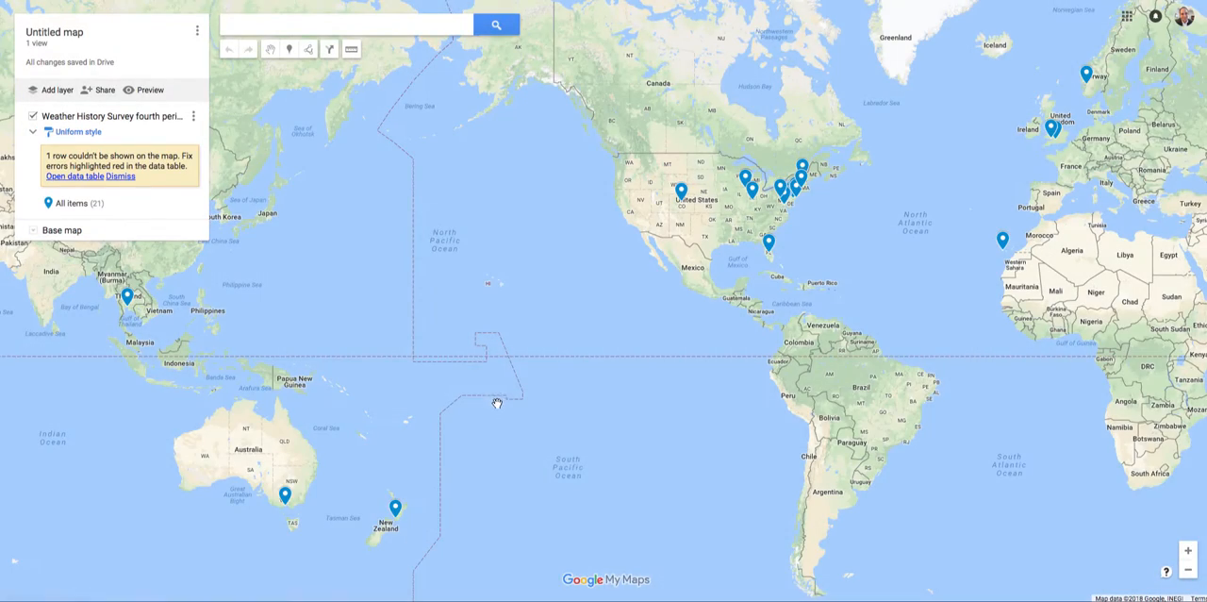
Step: Open the Colorado marker's details, hide the Timestamp field from its info card and save
left_click_drag(876, 250, 693, 320)
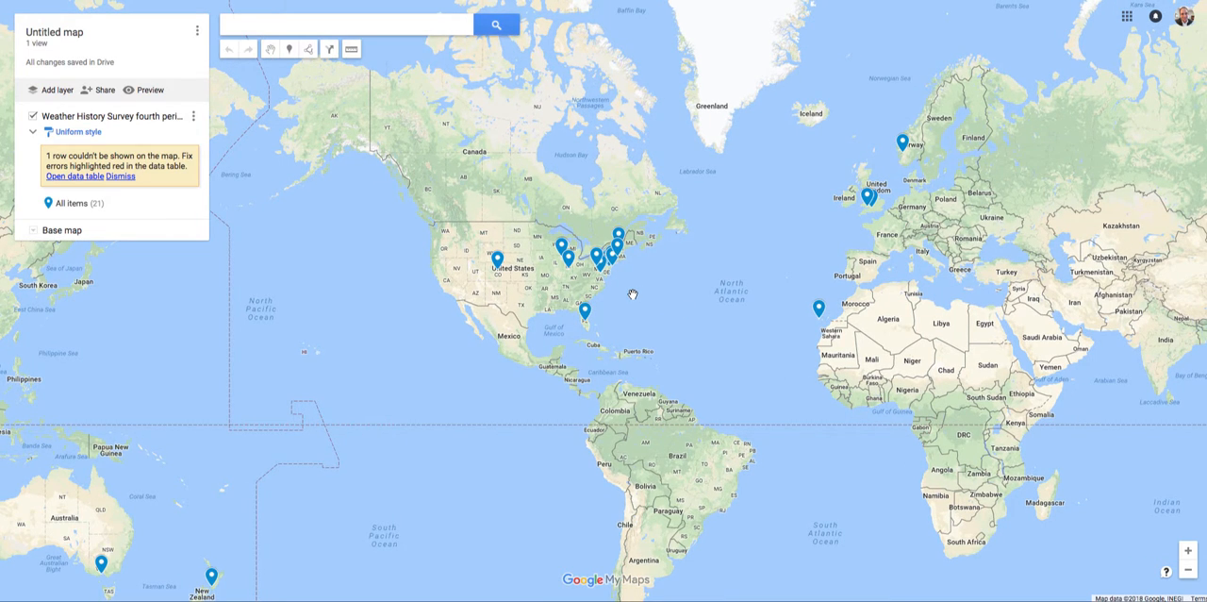
scroll(633, 292, "up", 1)
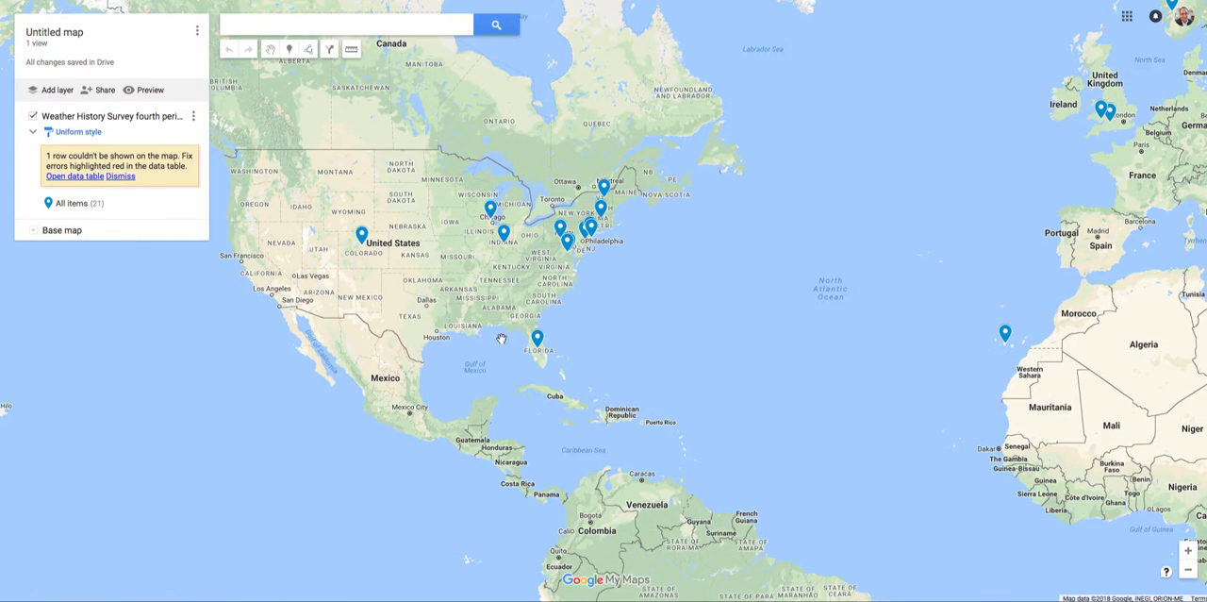
left_click(361, 235)
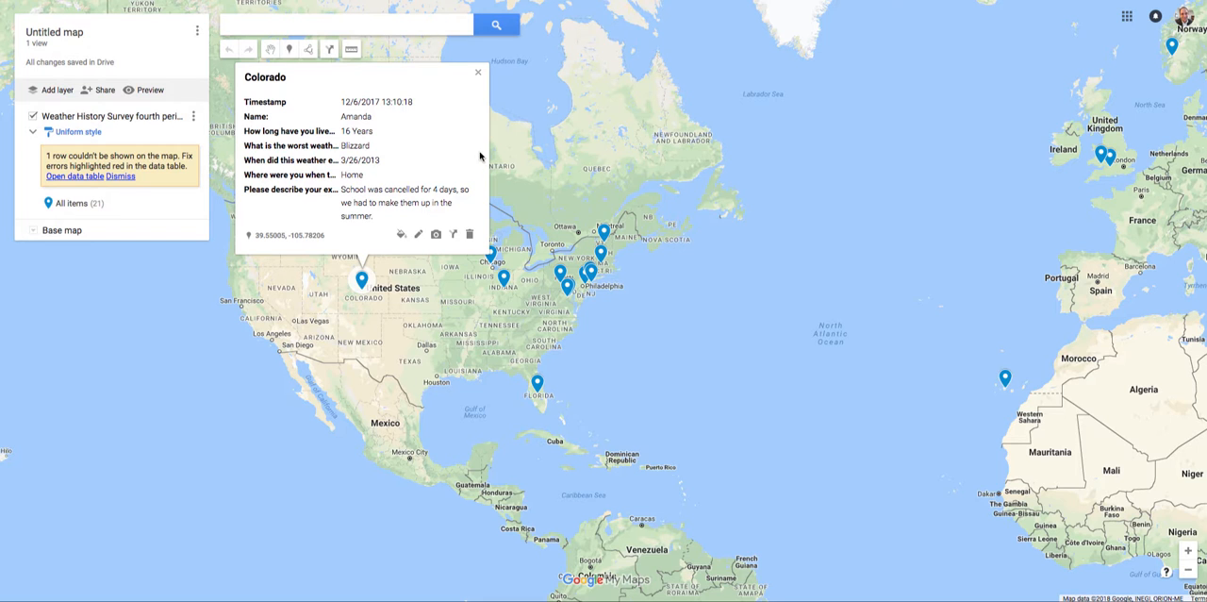
left_click(419, 234)
left_click(250, 104)
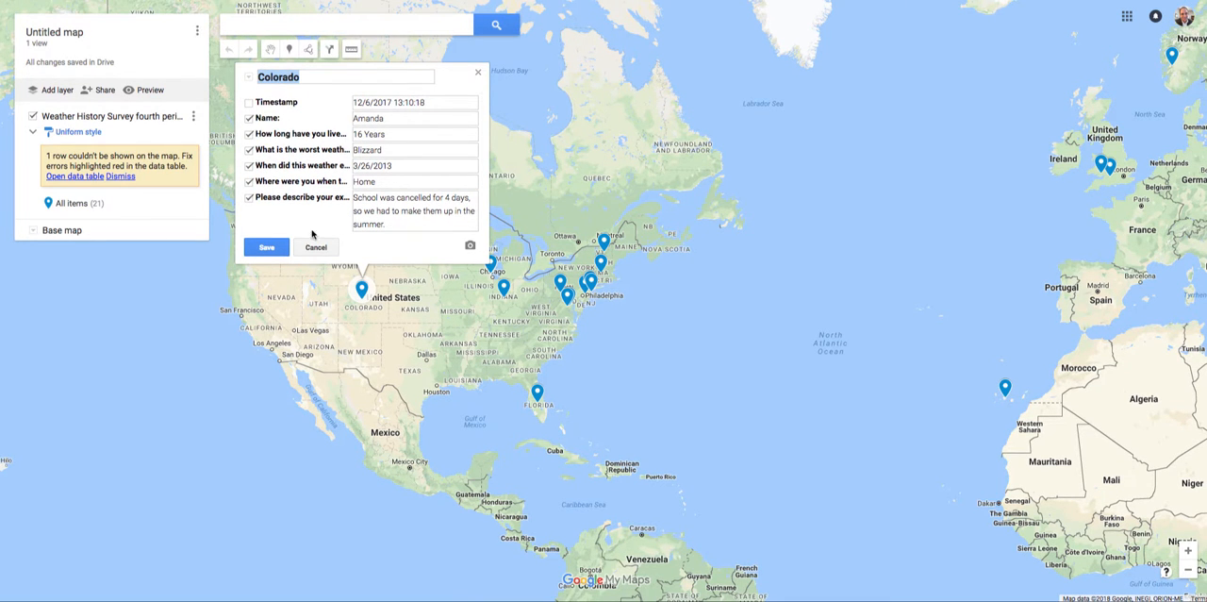
left_click(279, 249)
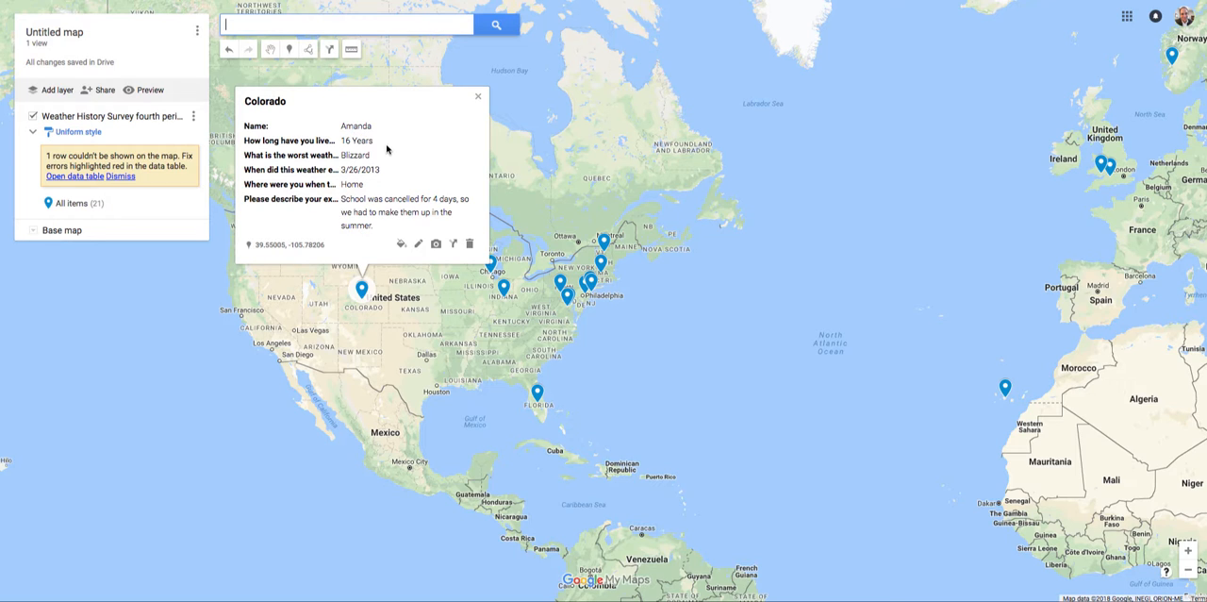
Step: Hide the Name field from the Colorado marker's info card and save the change
left_click(418, 244)
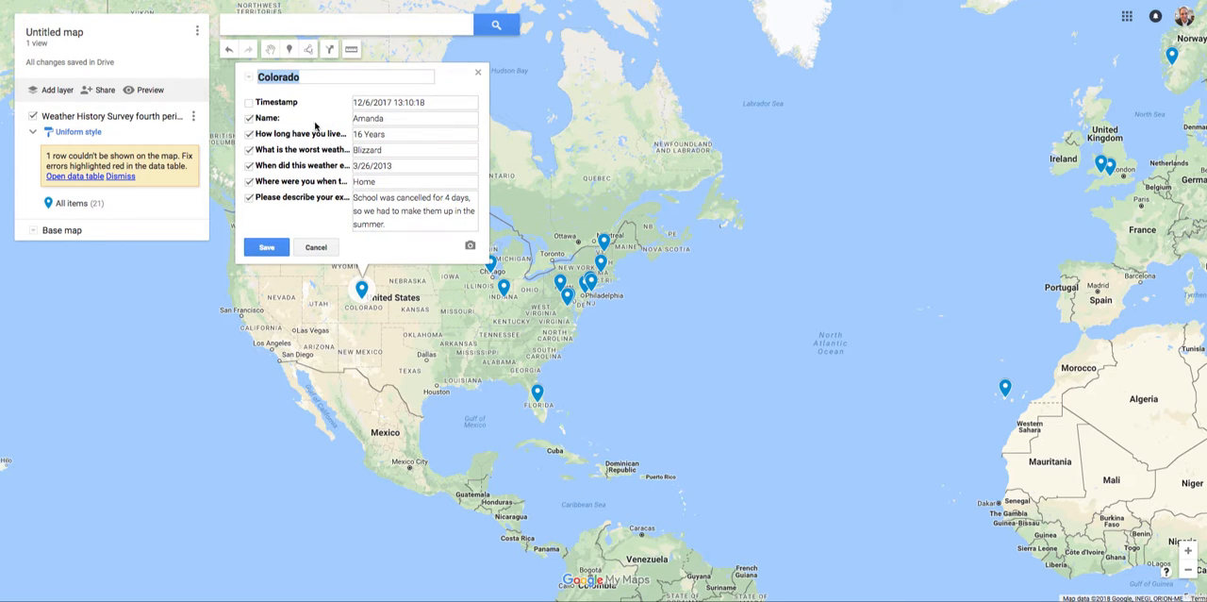
left_click(250, 118)
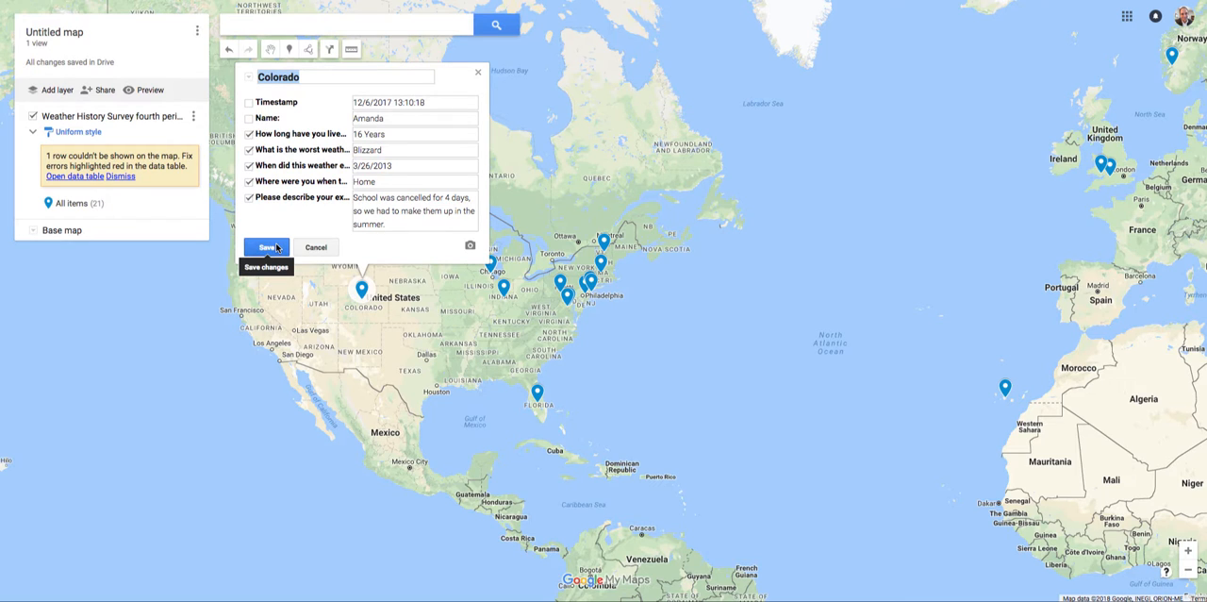
left_click(269, 247)
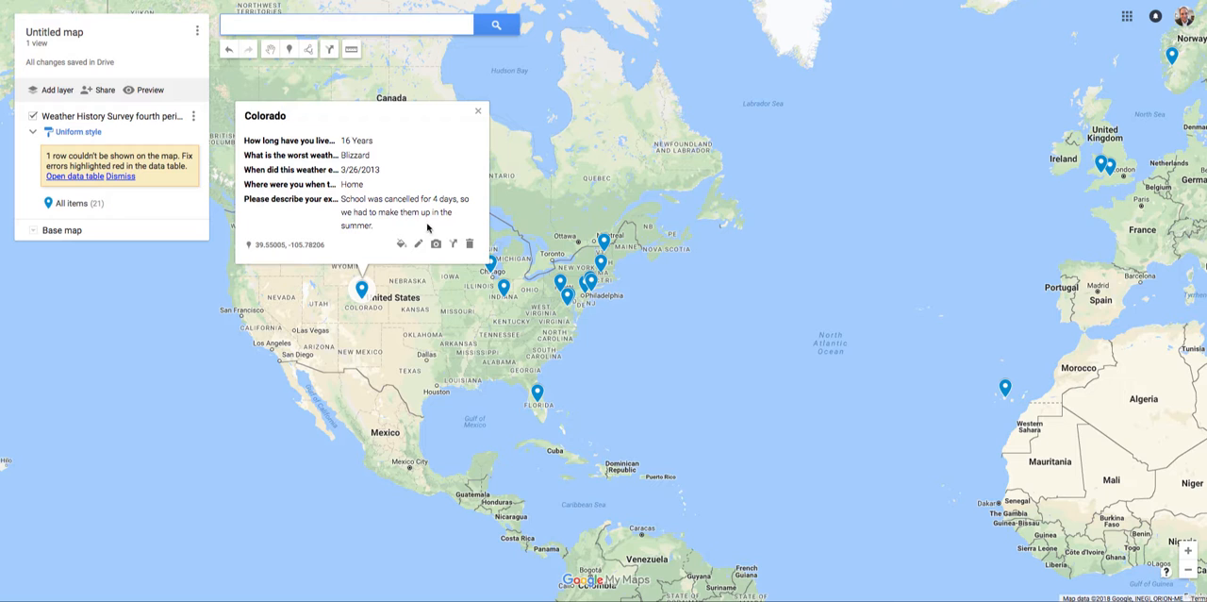
Step: Check which survey fields are shown on the Mundelein and Indiana markers' info cards
left_click(431, 326)
left_click(490, 264)
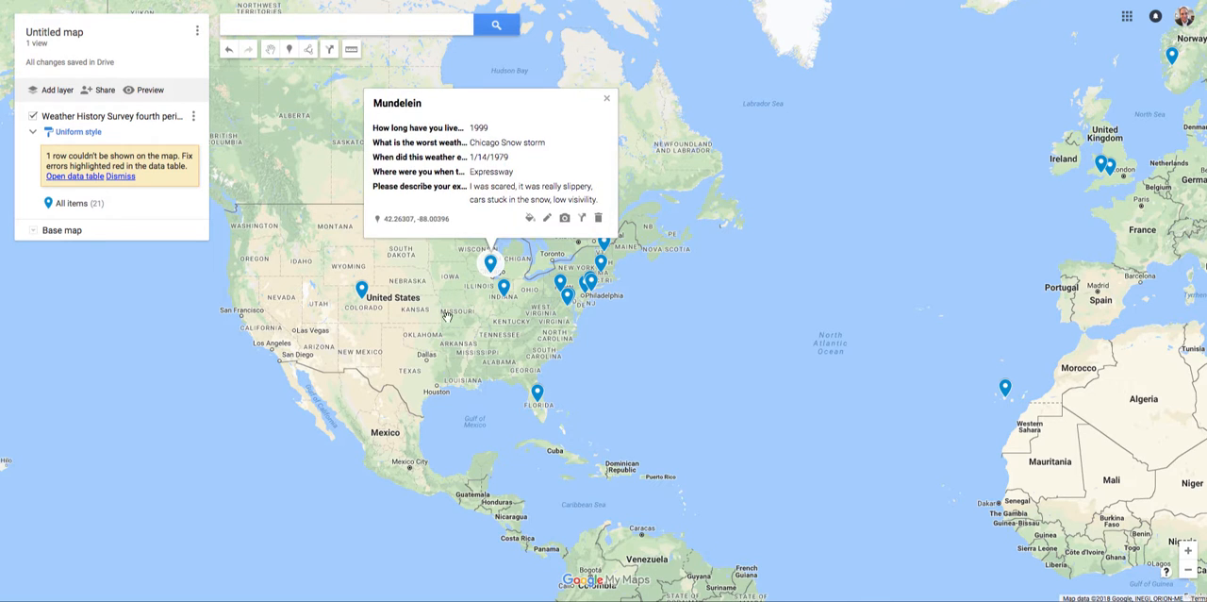
left_click(448, 315)
left_click(504, 287)
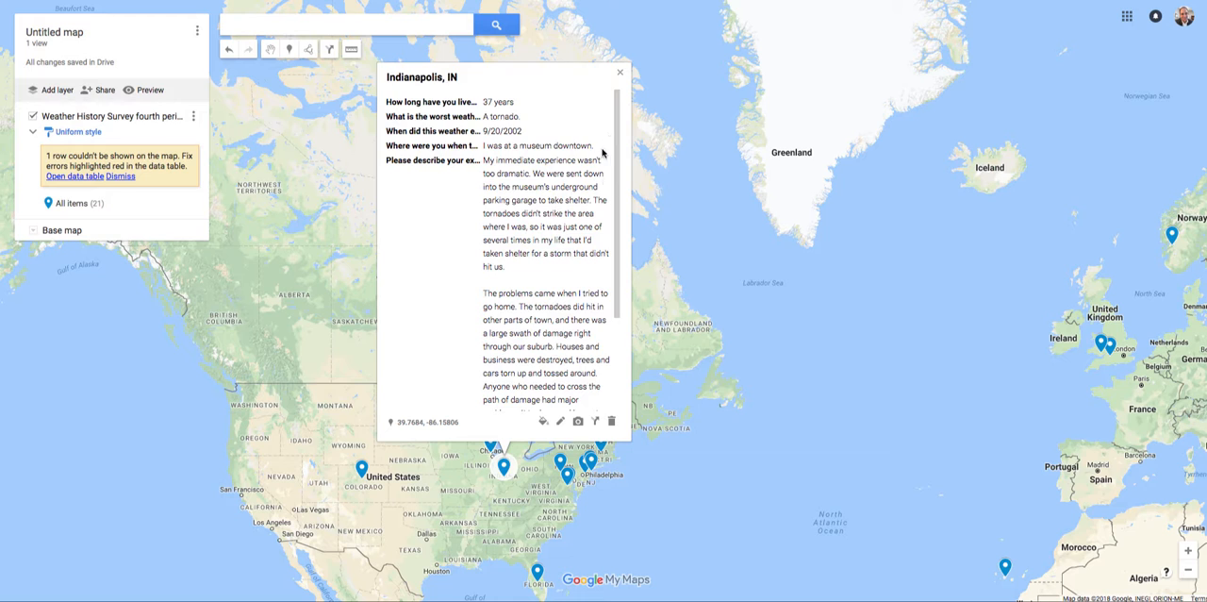
left_click(619, 73)
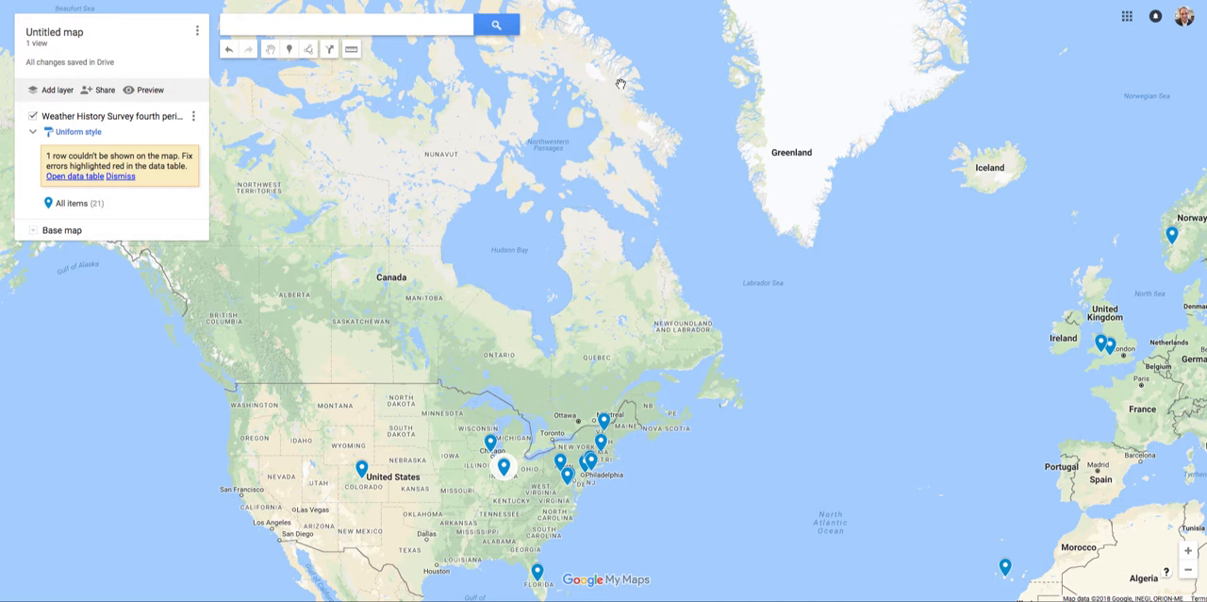
Step: Inspect the field settings of the Walden, Vermont marker and the info card of the Florence, MA marker
left_click(604, 423)
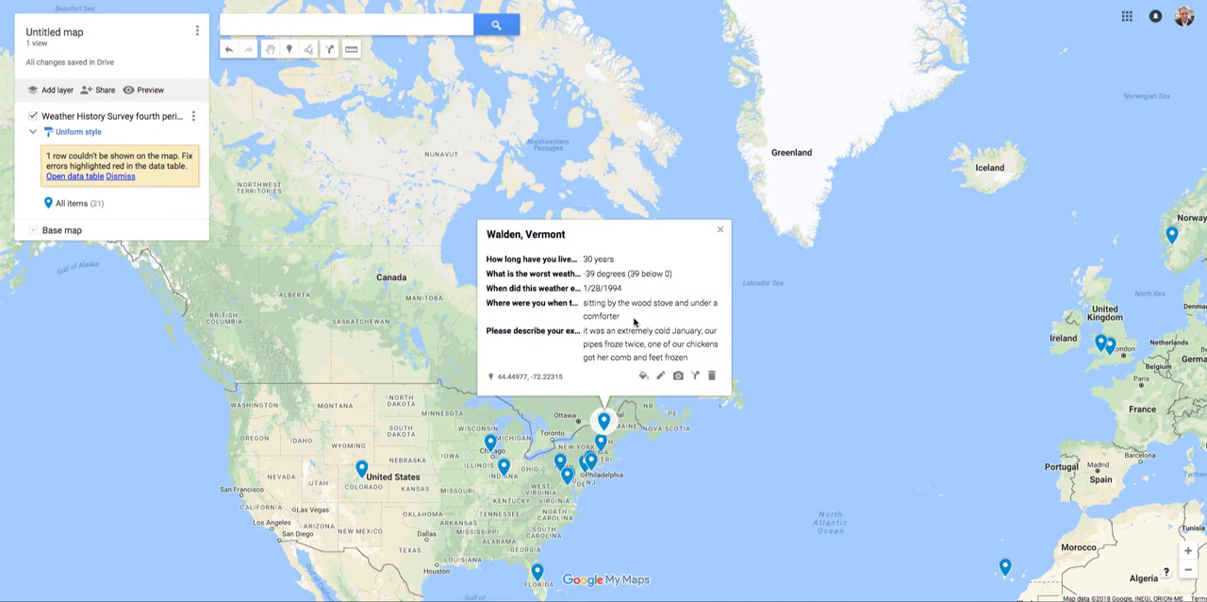
left_click(661, 375)
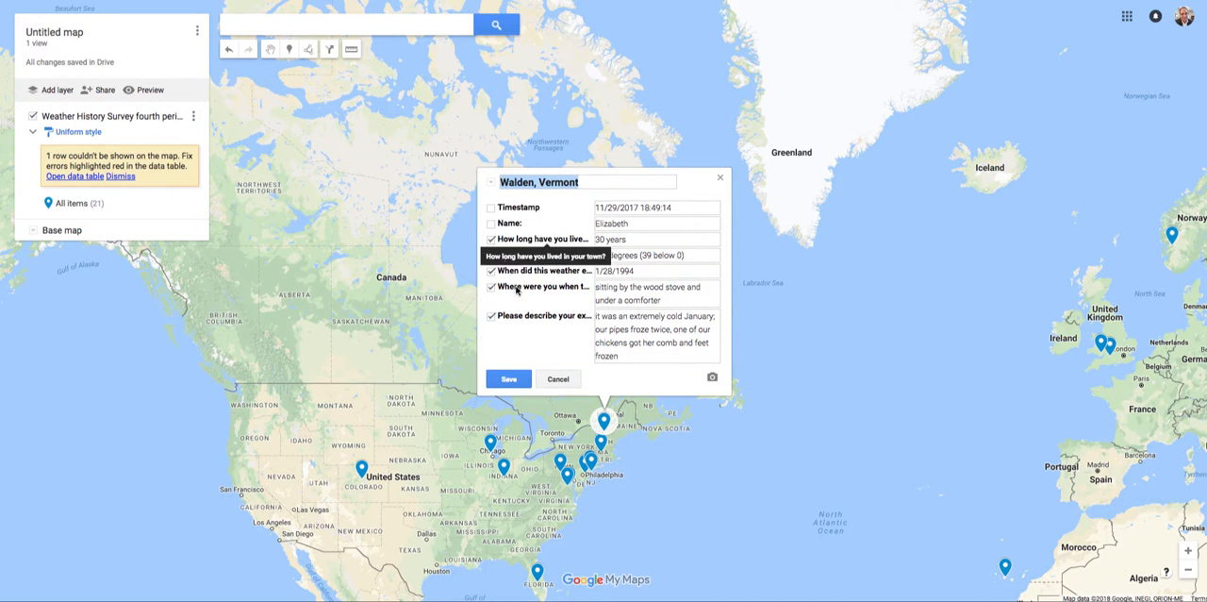
left_click(503, 378)
left_click(473, 459)
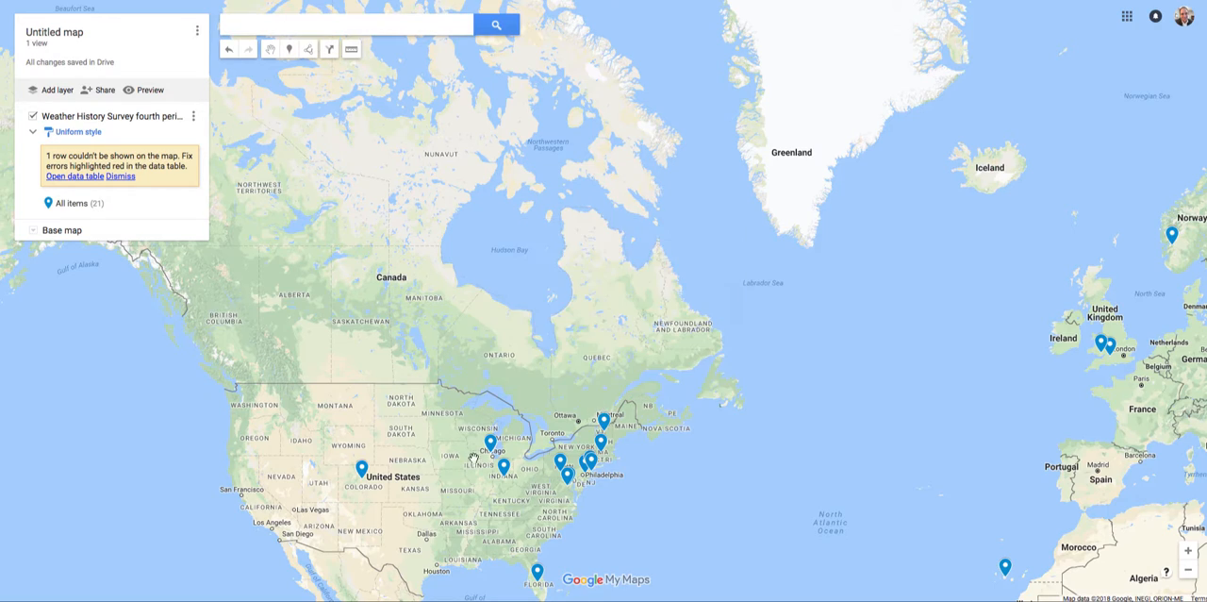
scroll(469, 436, "down", 1)
left_click_drag(533, 397, 450, 239)
left_click(439, 238)
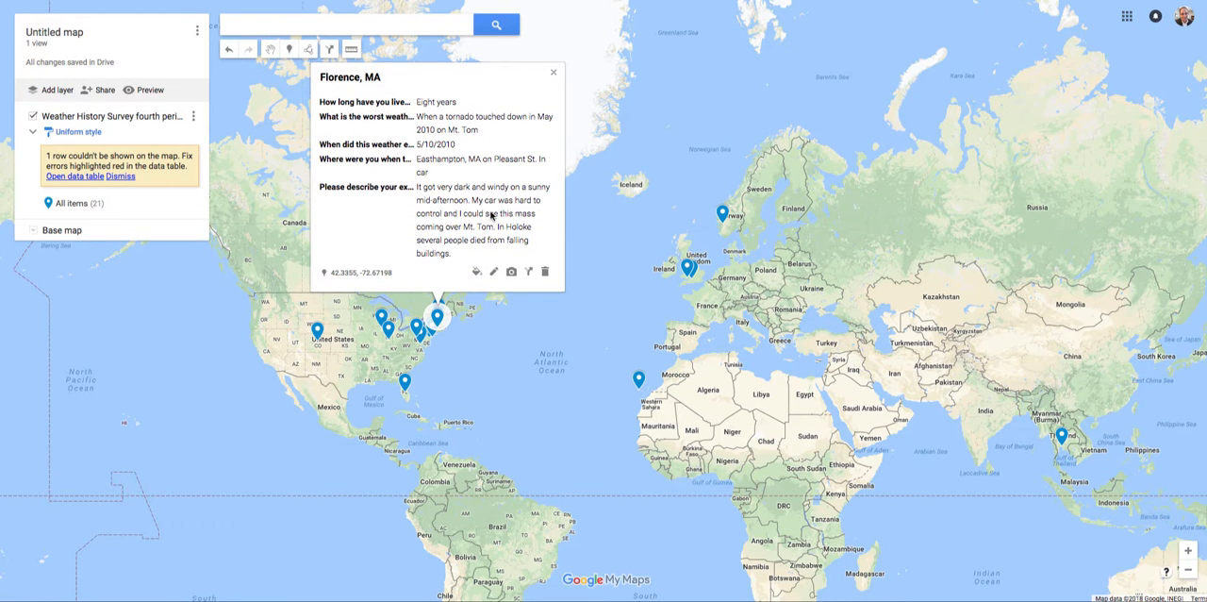
Step: Start adding an image to the Colorado marker and run a Google image search for "blizzard"
left_click(316, 329)
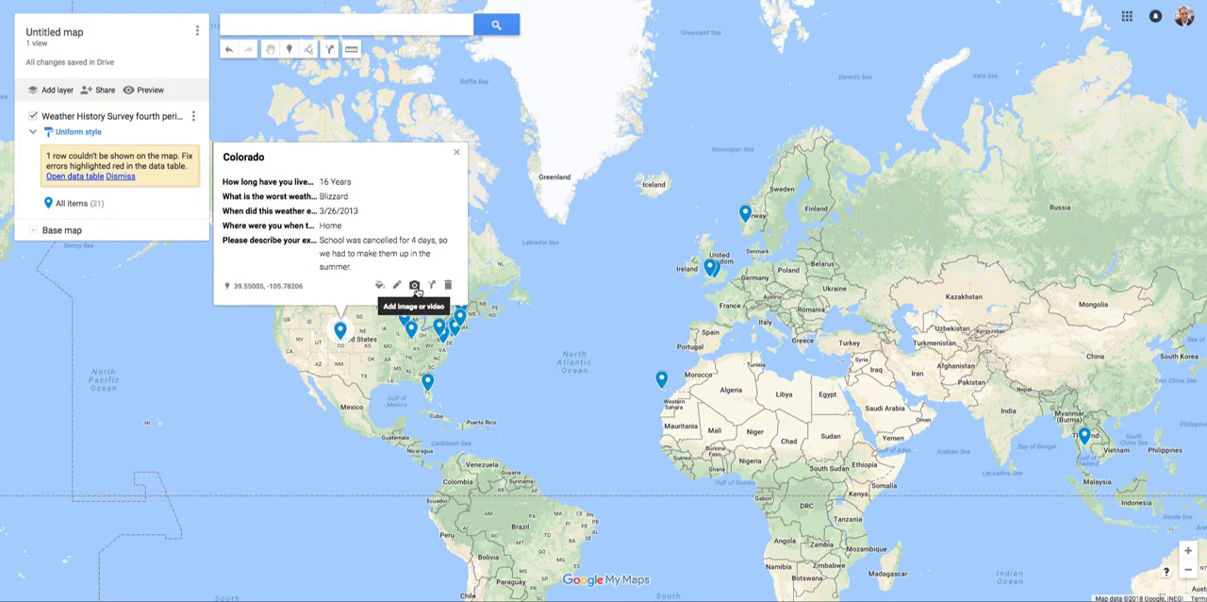
left_click(413, 287)
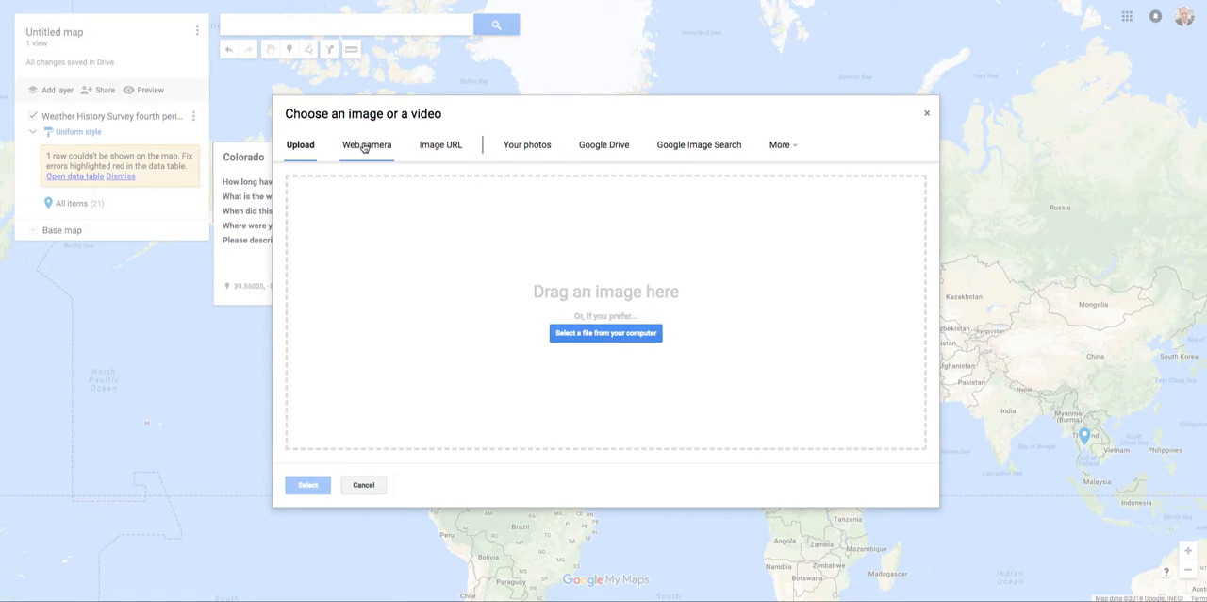
left_click(730, 148)
type("bliz")
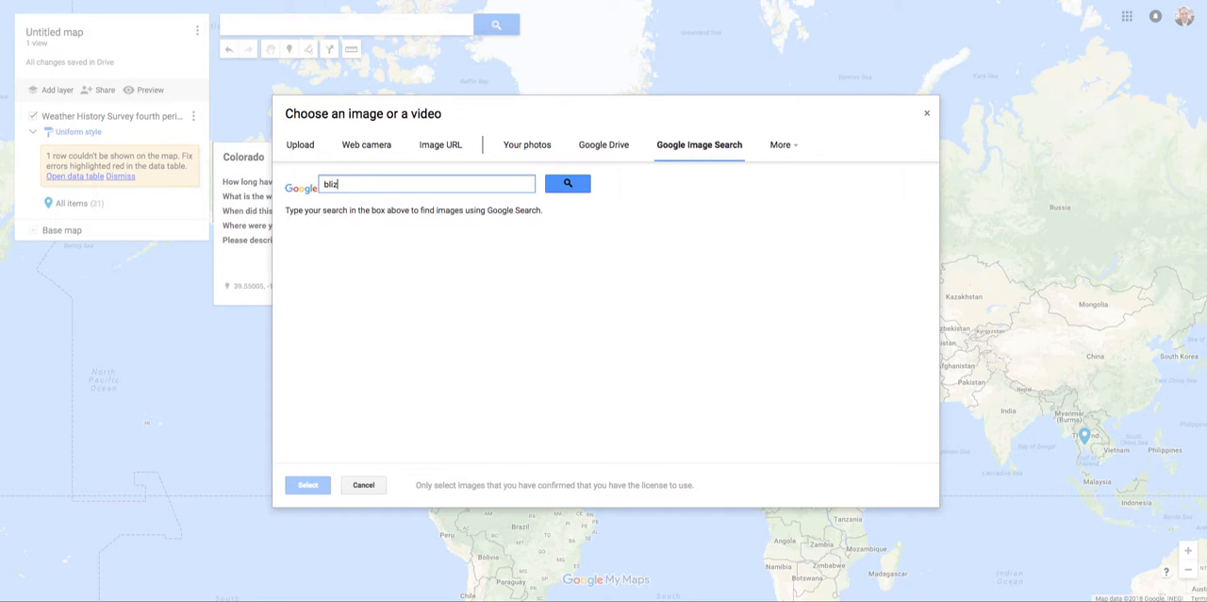
type("zard")
key("Return")
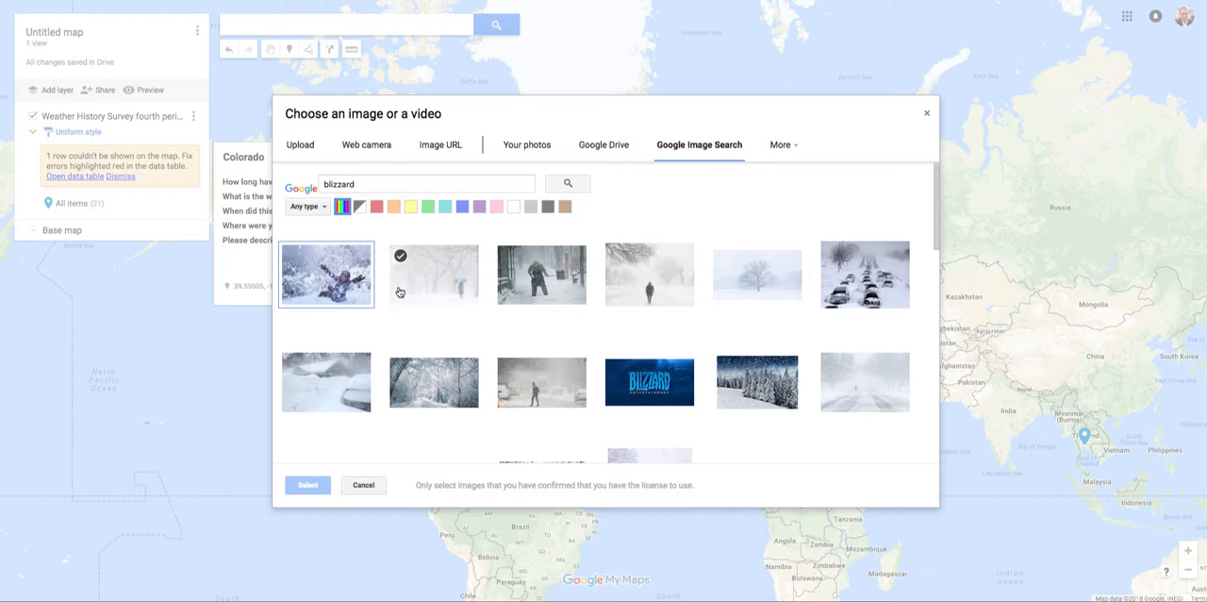
Step: Add the blizzard photo of a lone person walking in the snow to the Colorado marker and save
left_click(664, 280)
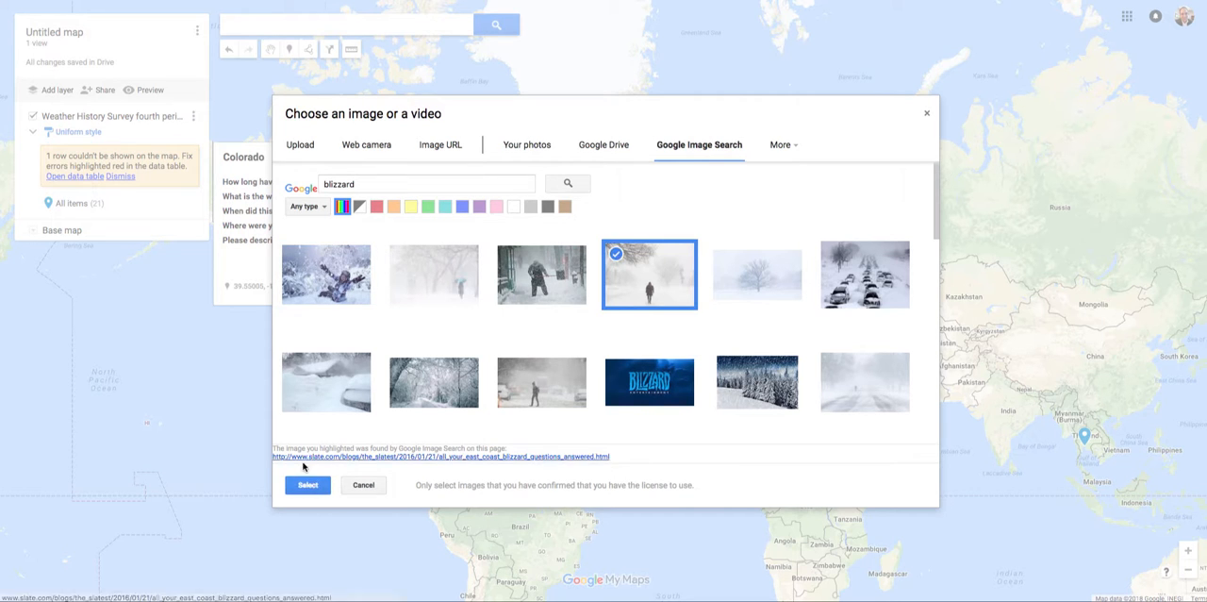
left_click(303, 484)
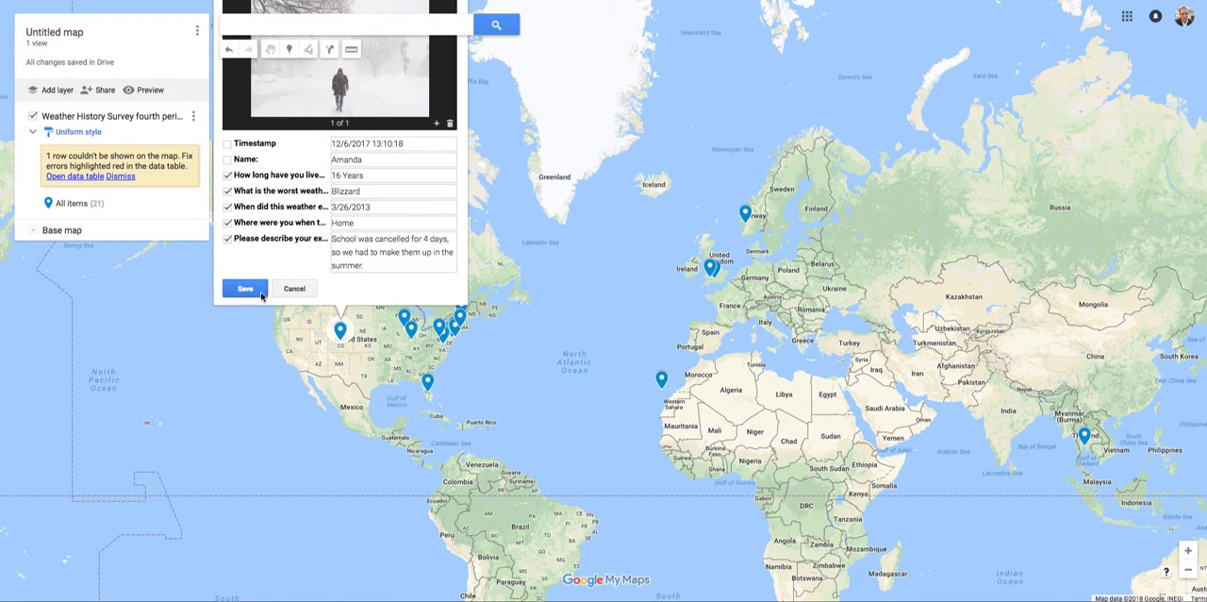
left_click(250, 292)
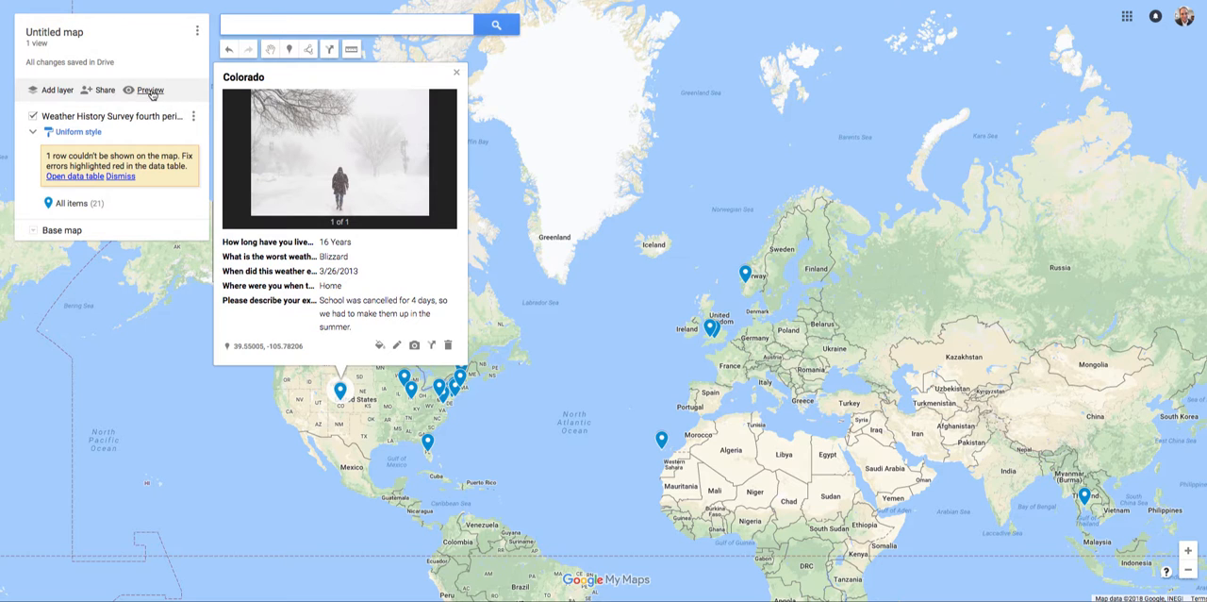
Step: Preview the map in view-only mode and examine the Washington, DC entry from the expanded item list
left_click(147, 90)
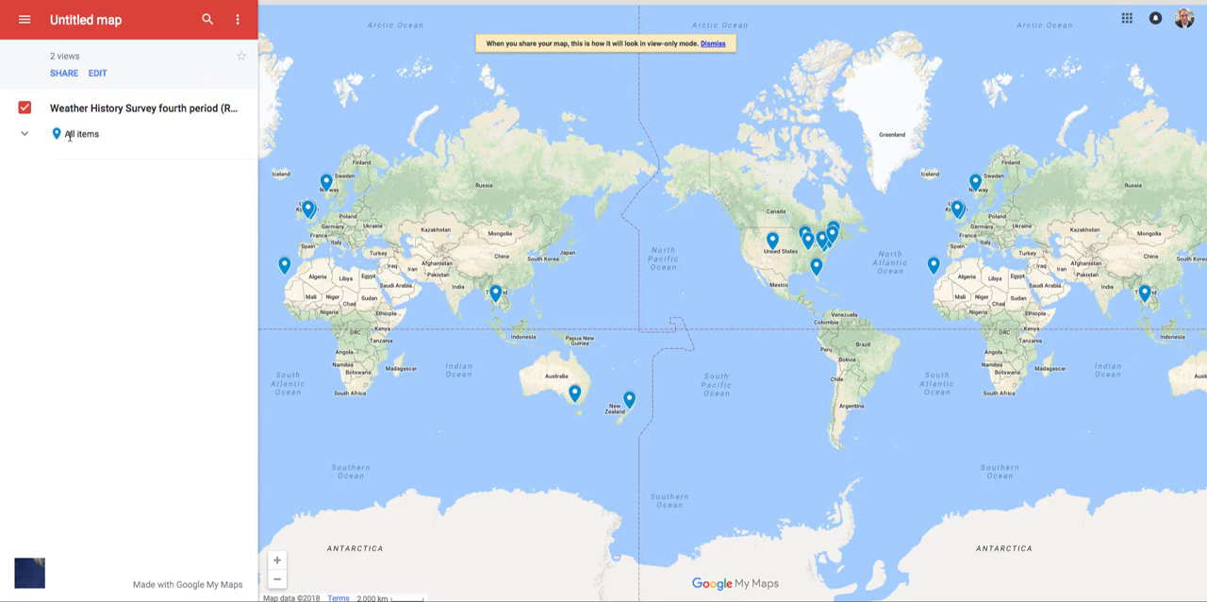
left_click(23, 135)
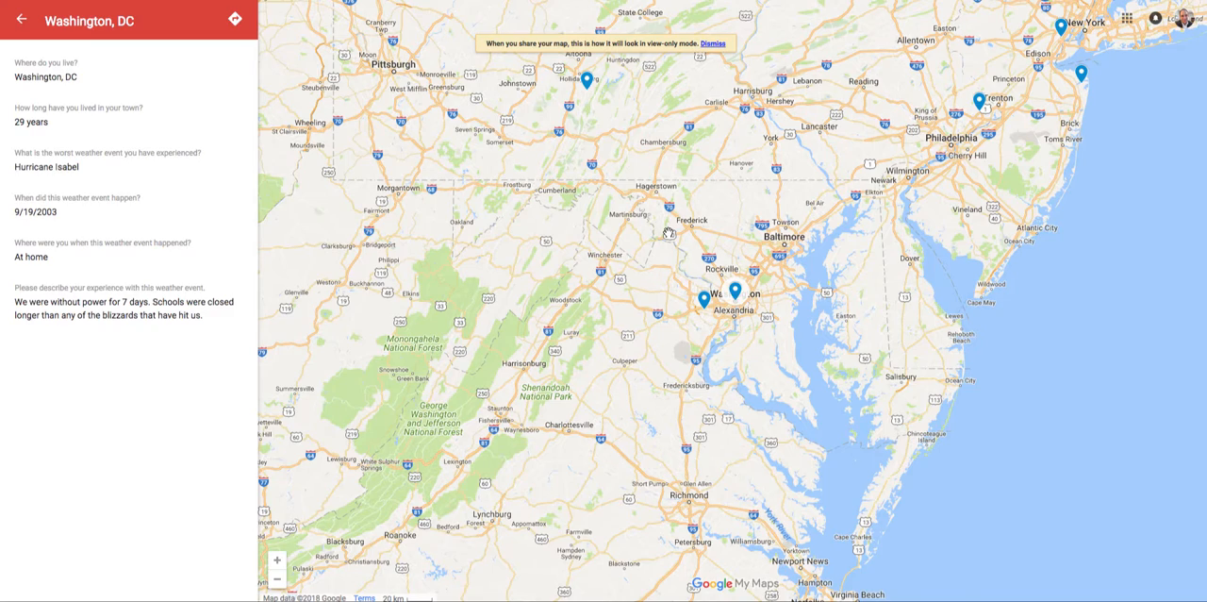
scroll(669, 234, "up", 1)
scroll(668, 234, "down", 1)
left_click(20, 19)
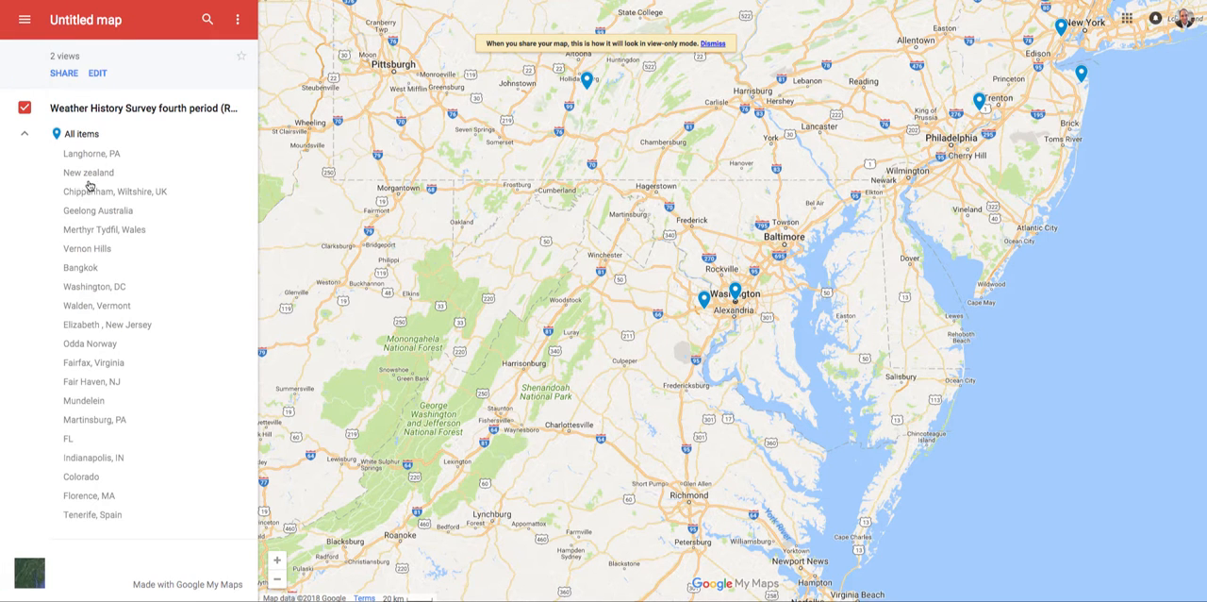
Step: Examine the Colorado entry's image, survey answers and map location in the preview
left_click(81, 476)
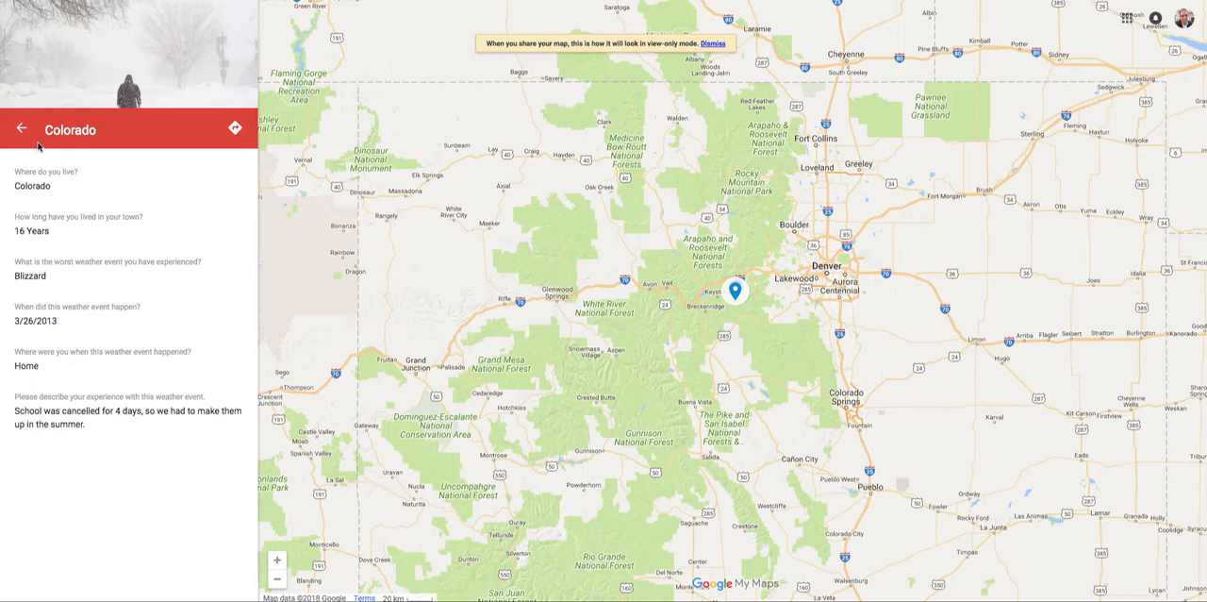
left_click(21, 130)
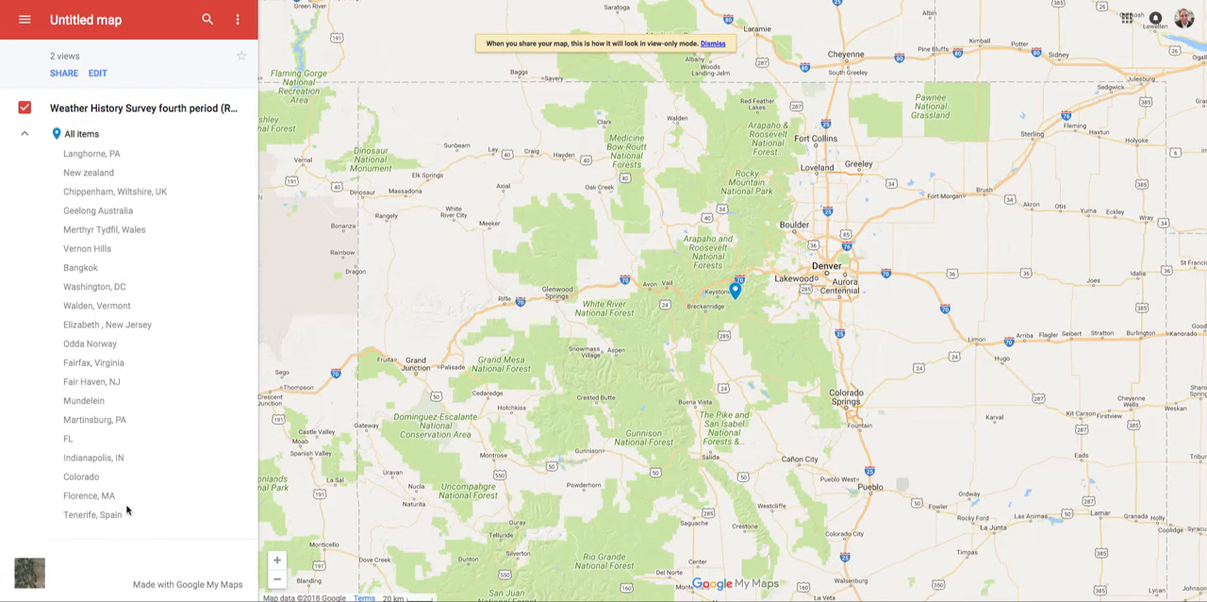
left_click(83, 478)
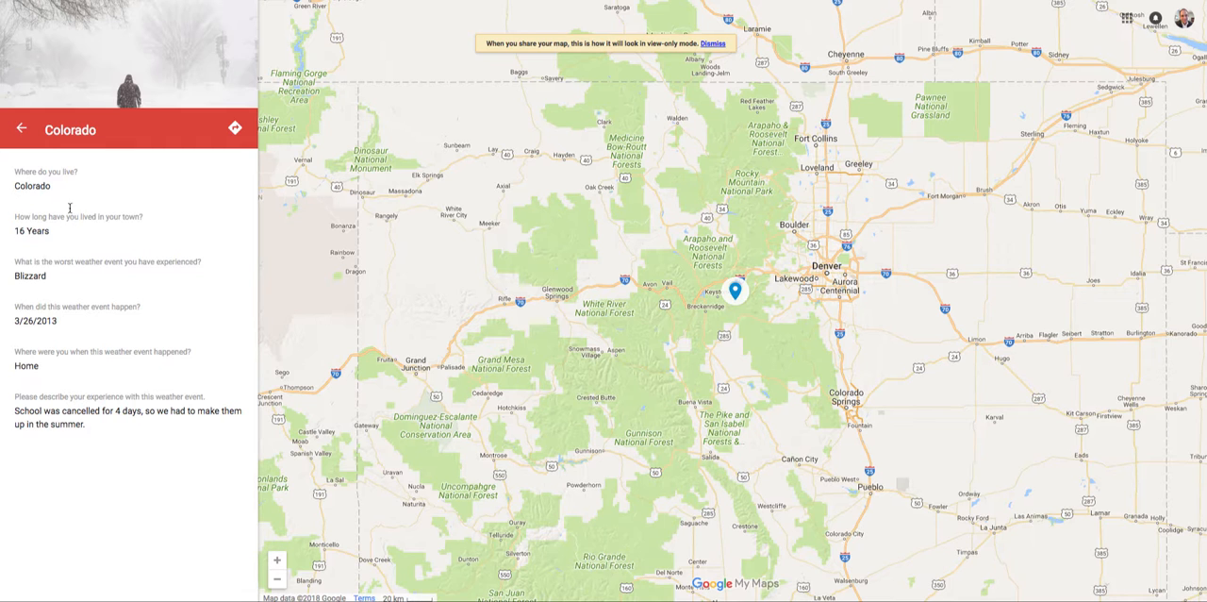
scroll(707, 262, "down", 1)
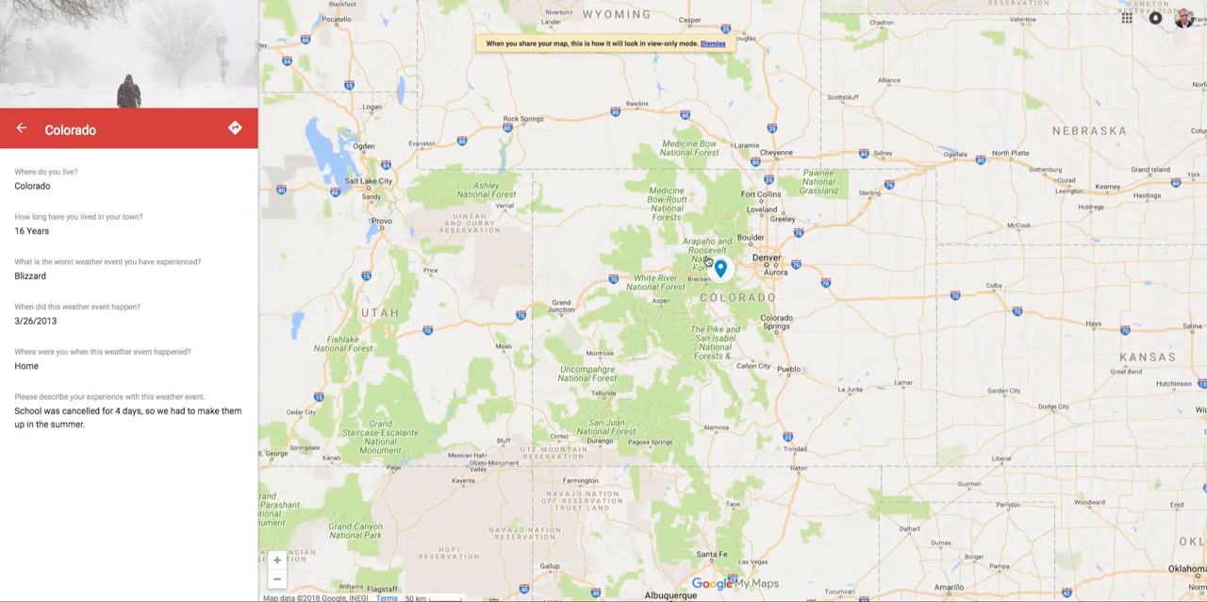
scroll(707, 261, "up", 1)
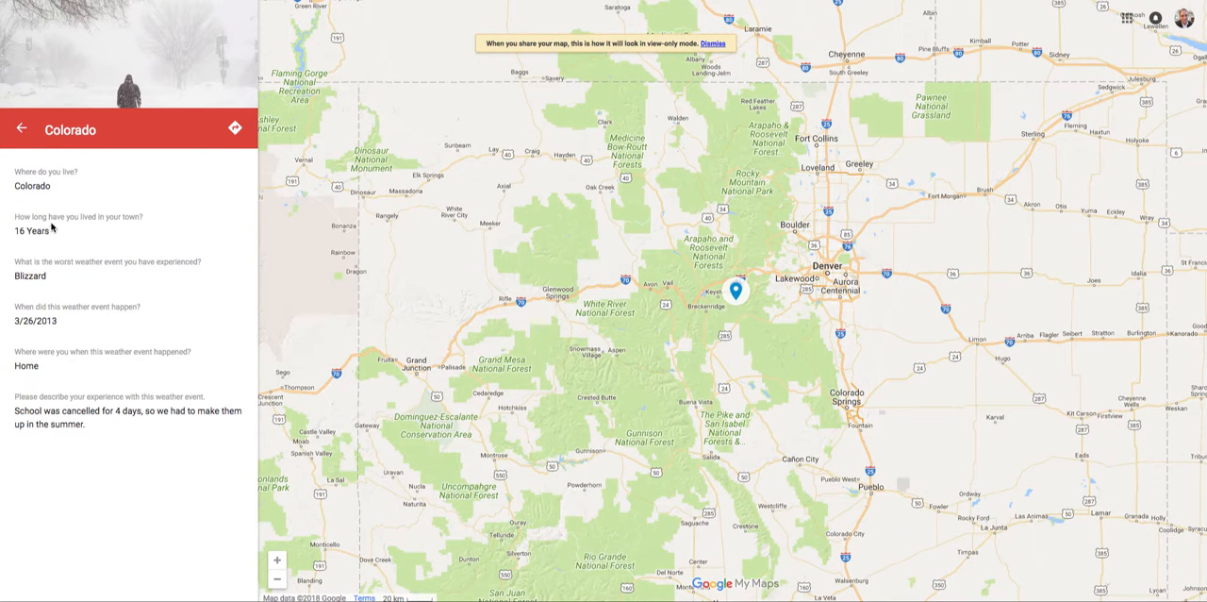